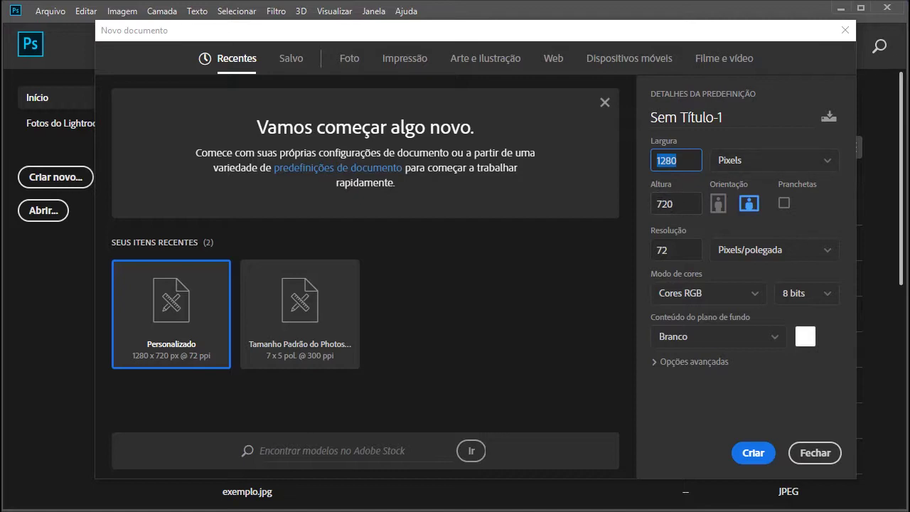
# - Create a new 1280 x 720 pixel document at 72 pixels per inch, in RGB 8-bit, with a white background
pyautogui.click(671, 249)
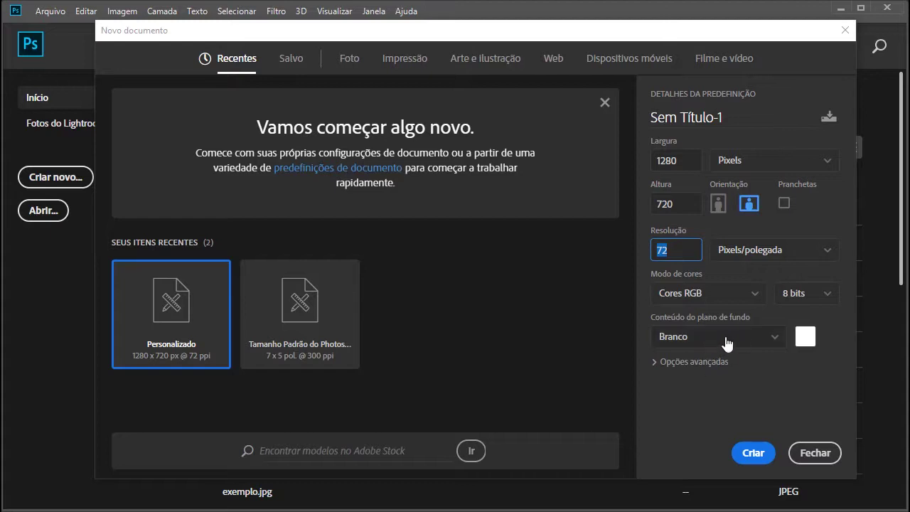
pyautogui.click(755, 454)
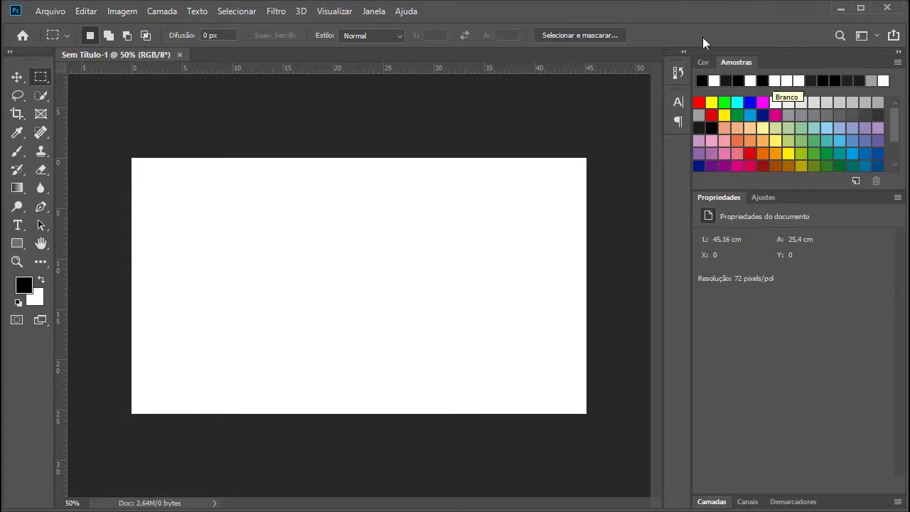
pyautogui.click(379, 13)
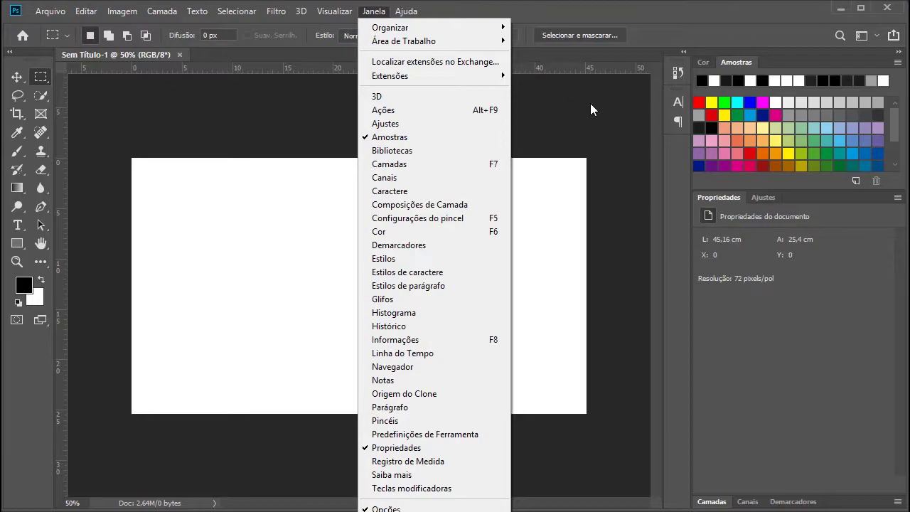
pyautogui.click(726, 216)
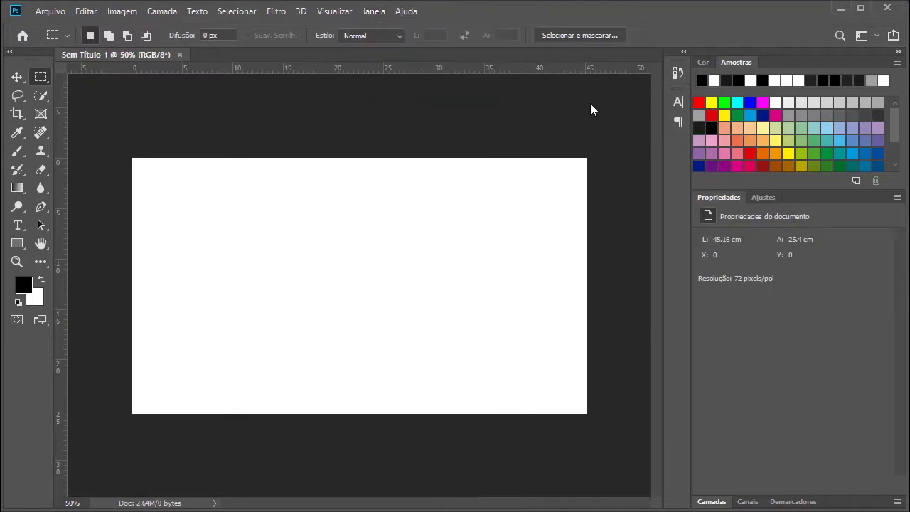
# - Set the background color to the dark gray 202020
pyautogui.click(39, 302)
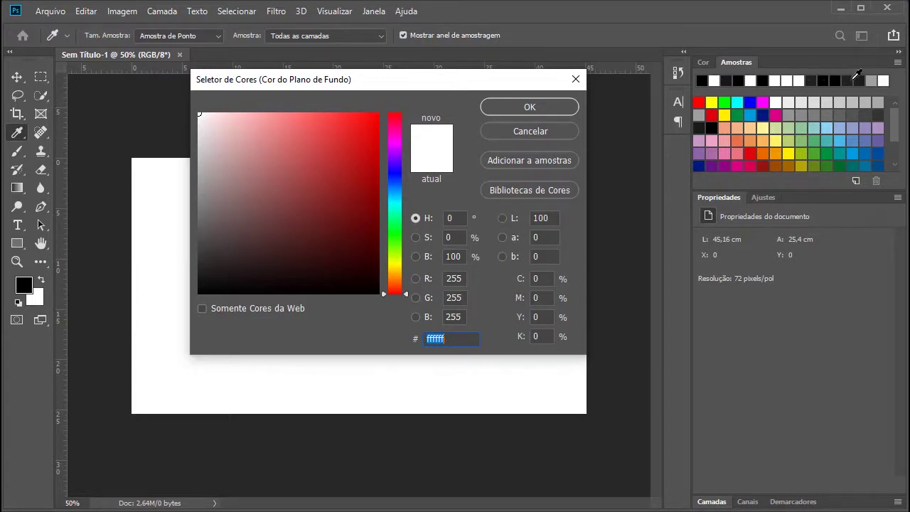
pyautogui.click(853, 80)
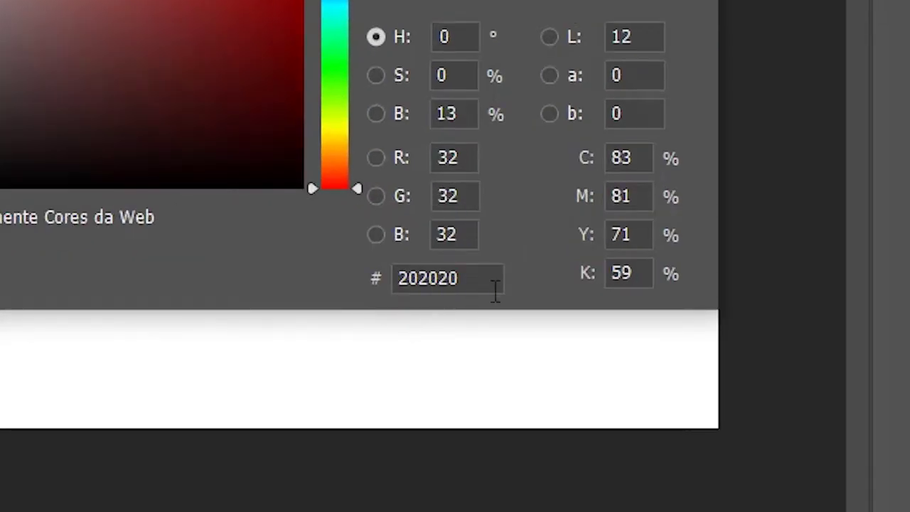
pyautogui.doubleClick(470, 281)
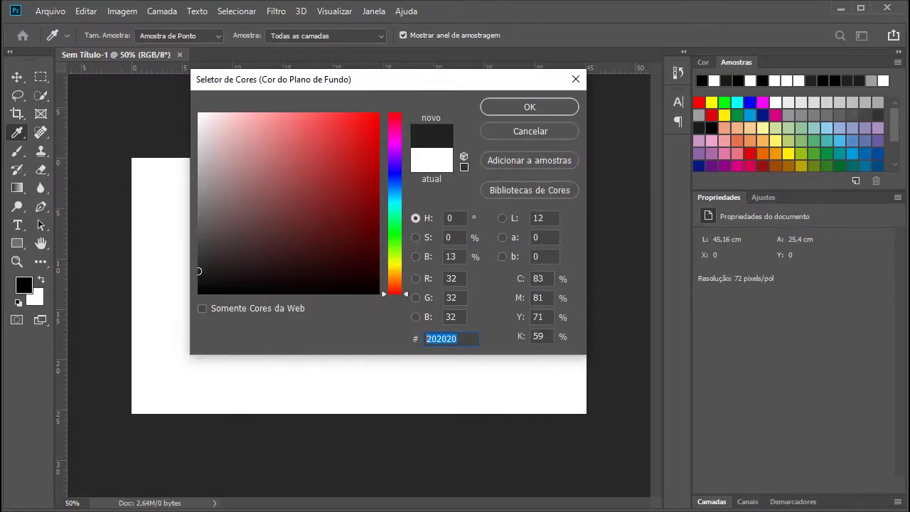
pyautogui.click(550, 101)
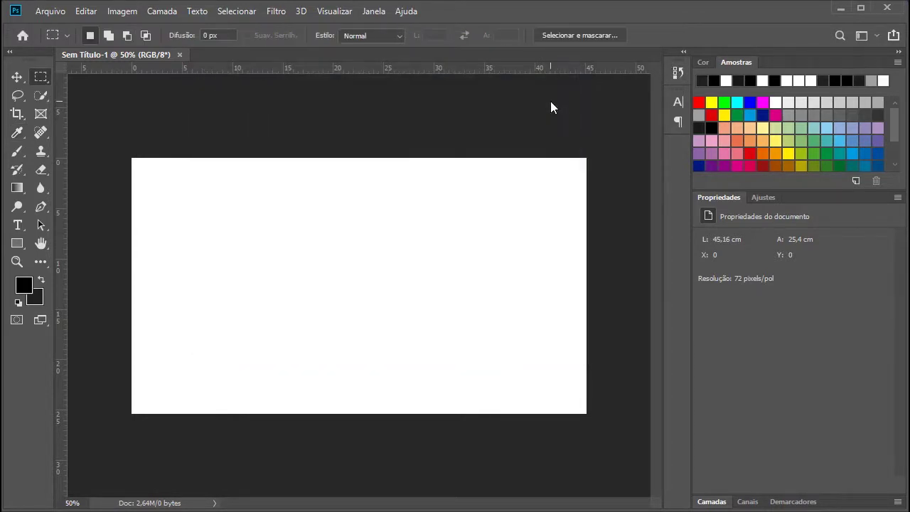
# - Fill the canvas with a linear foreground-to-background gradient running diagonally from beyond its lower-right corner to beyond its upper-left corner
pyautogui.click(17, 187)
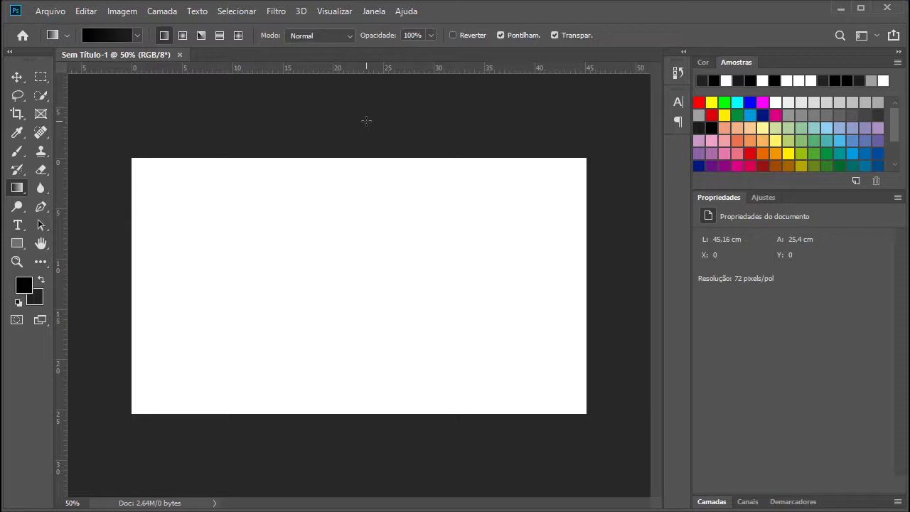
pyautogui.rightClick(22, 186)
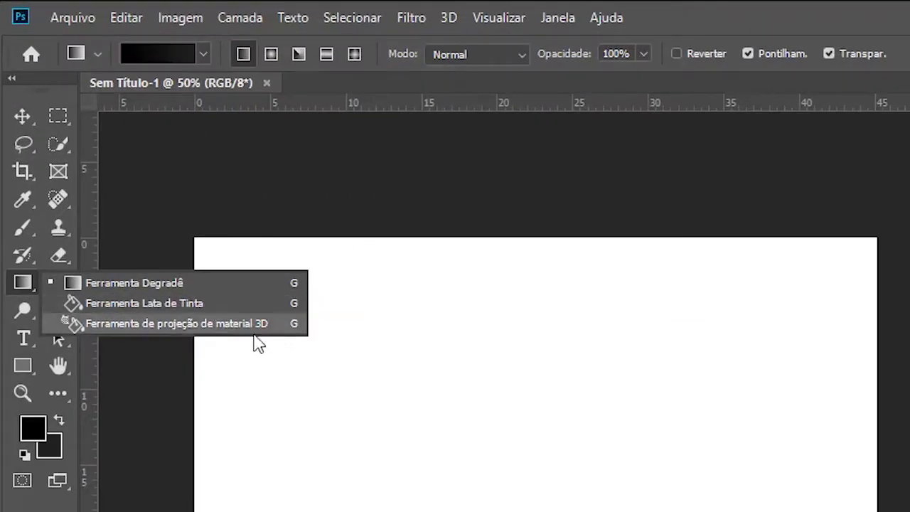
pyautogui.click(205, 284)
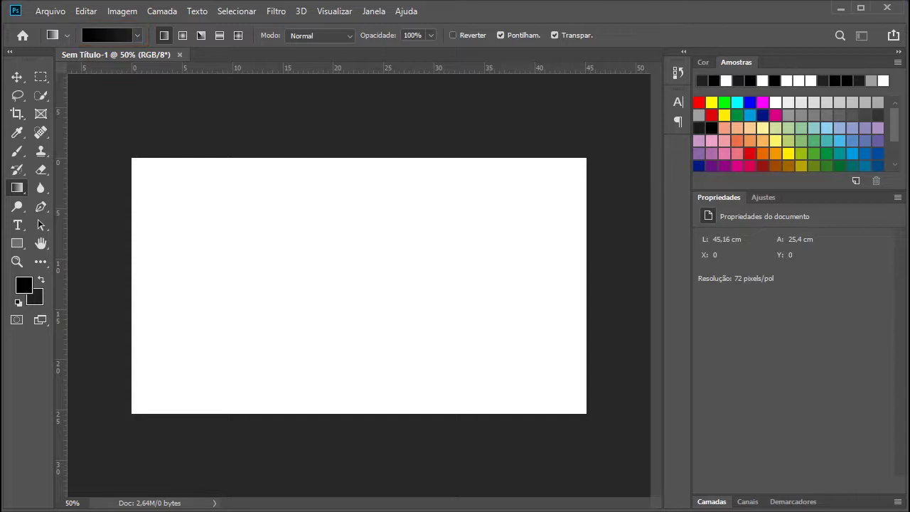
pyautogui.click(140, 33)
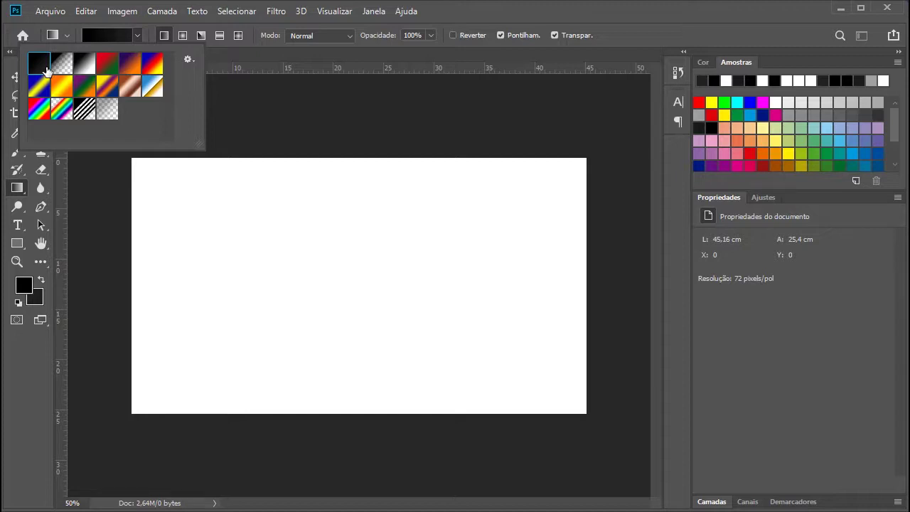
pyautogui.click(629, 417)
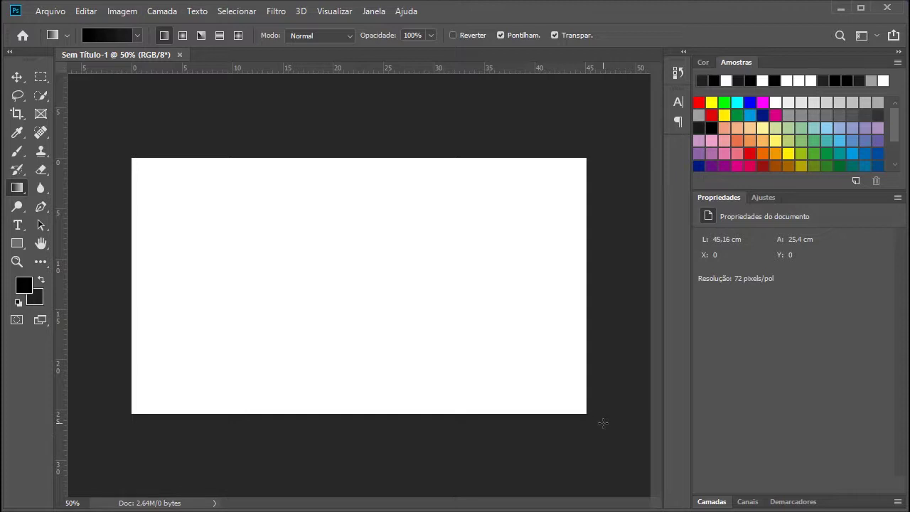
pyautogui.moveTo(599, 420); pyautogui.dragTo(104, 142)
pyautogui.moveTo(103, 142); pyautogui.dragTo(103, 142)
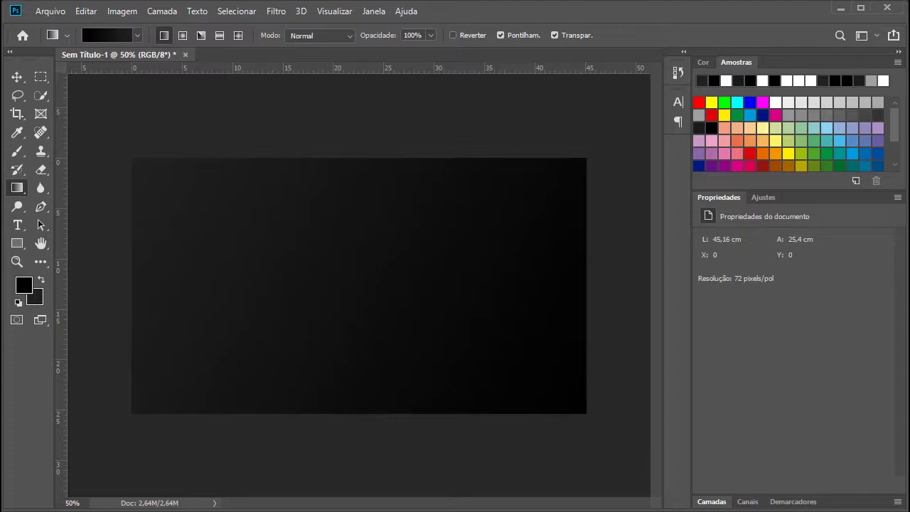
# - Place celular.png as an embedded image on the canvas at its default size and position
pyautogui.click(61, 12)
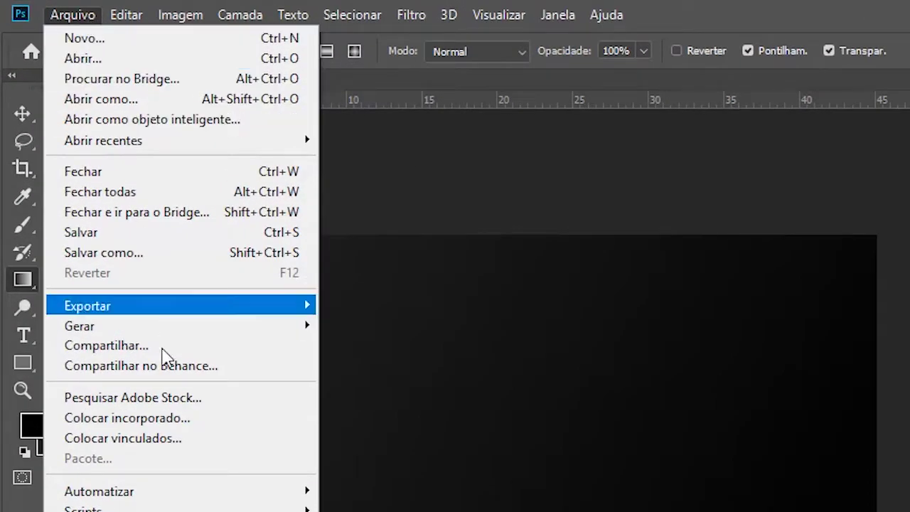
pyautogui.click(205, 420)
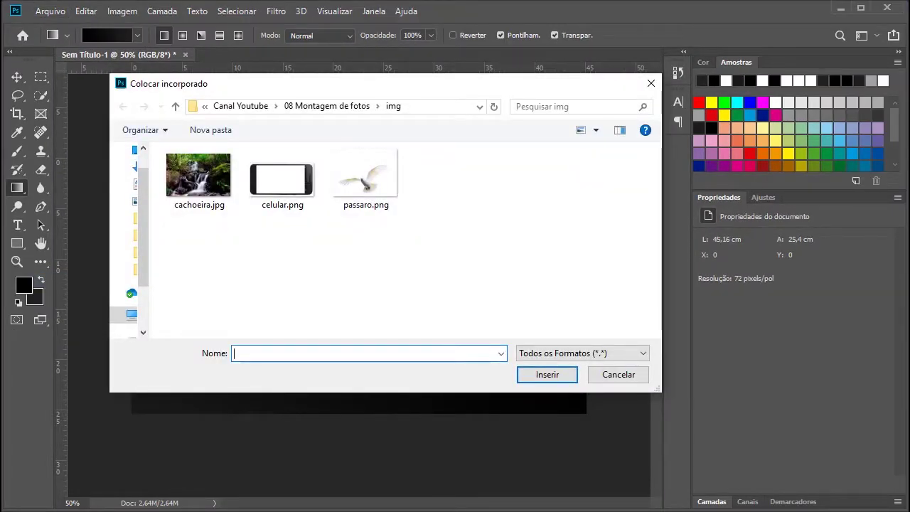
pyautogui.click(274, 173)
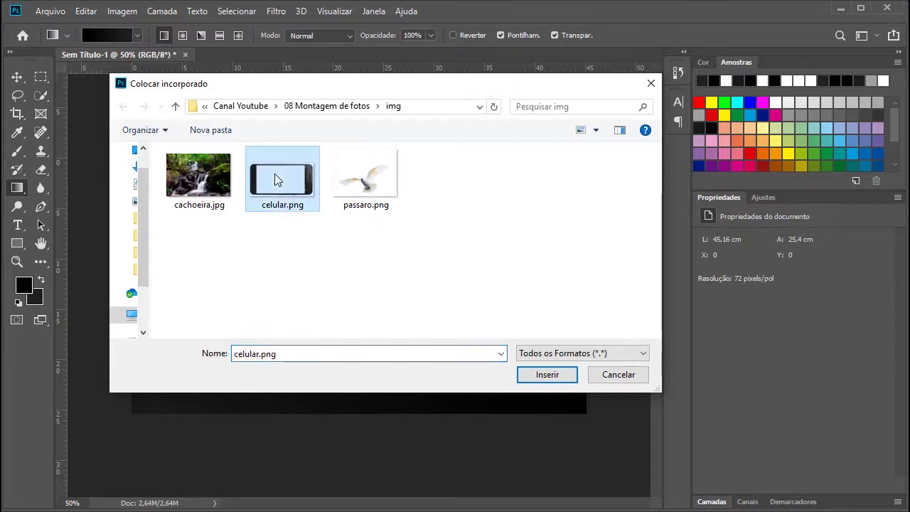
pyautogui.click(547, 374)
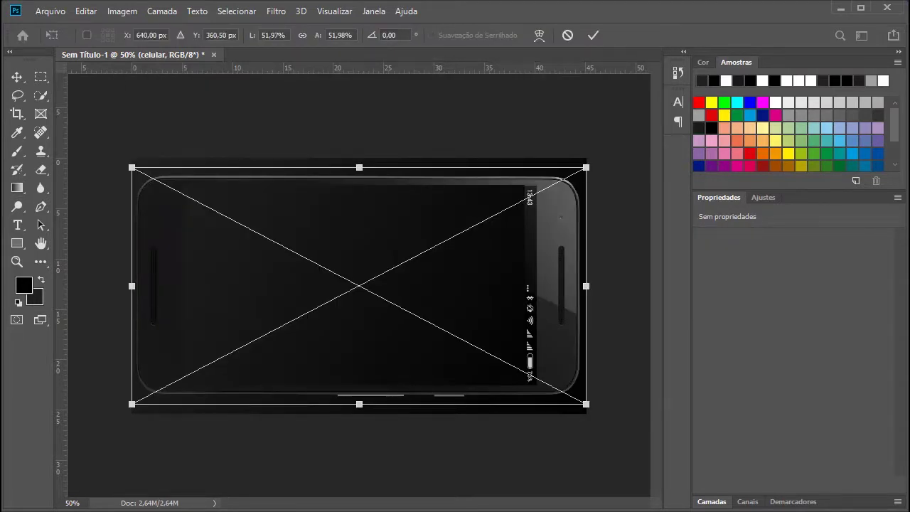
pyautogui.click(597, 36)
pyautogui.press('g')
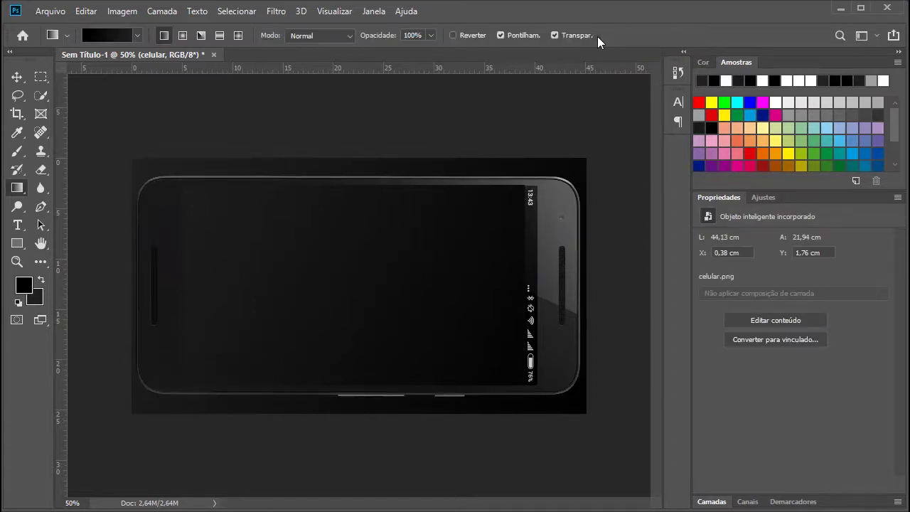
# - Nudge the phone image upward so its Y position is 0,7 cm
pyautogui.click(17, 77)
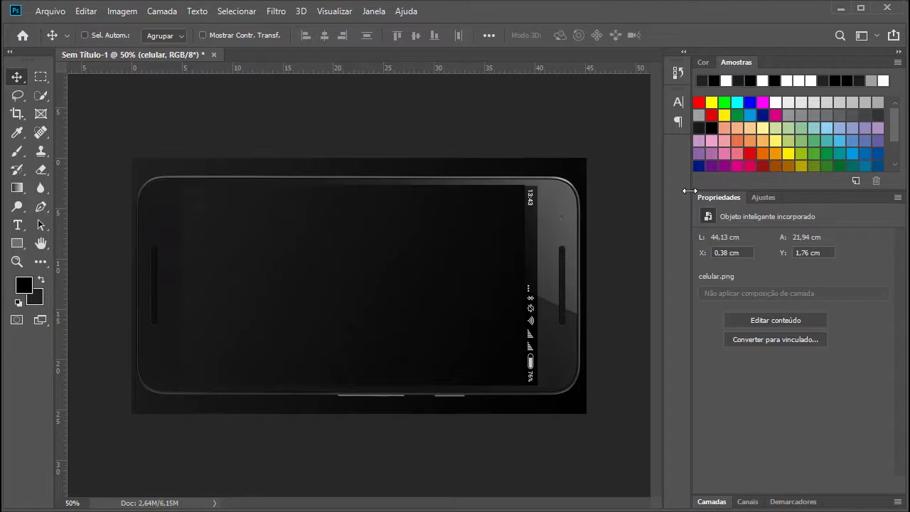
pyautogui.hotkey('shift', 'Up')
pyautogui.hotkey('shift', 'Up')
pyautogui.hotkey('shift', 'Up')
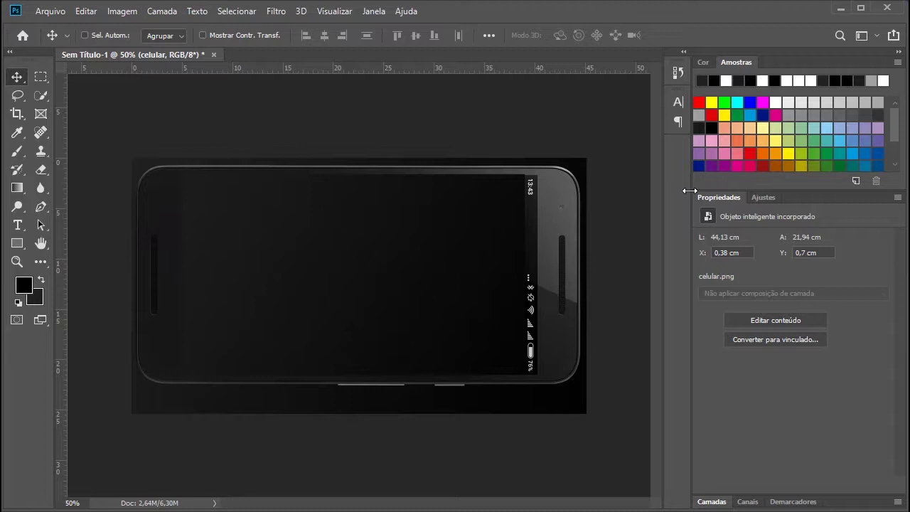
pyautogui.hotkey('shift', 'Down')
pyautogui.hotkey('shift', 'Up')
pyautogui.press('Down')
pyautogui.press('Down')
pyautogui.press('Up')
pyautogui.press('Up')
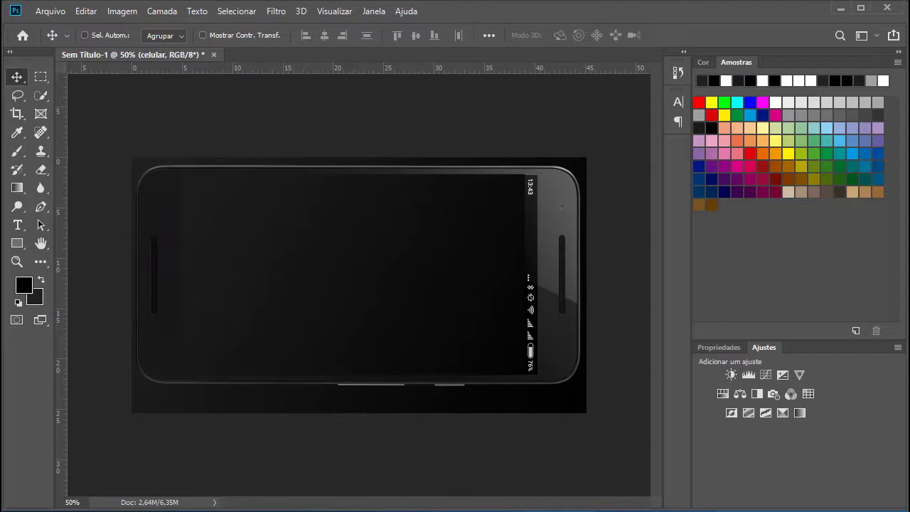
# - Display the document's layer list and rasterize the celular layer
pyautogui.click(374, 12)
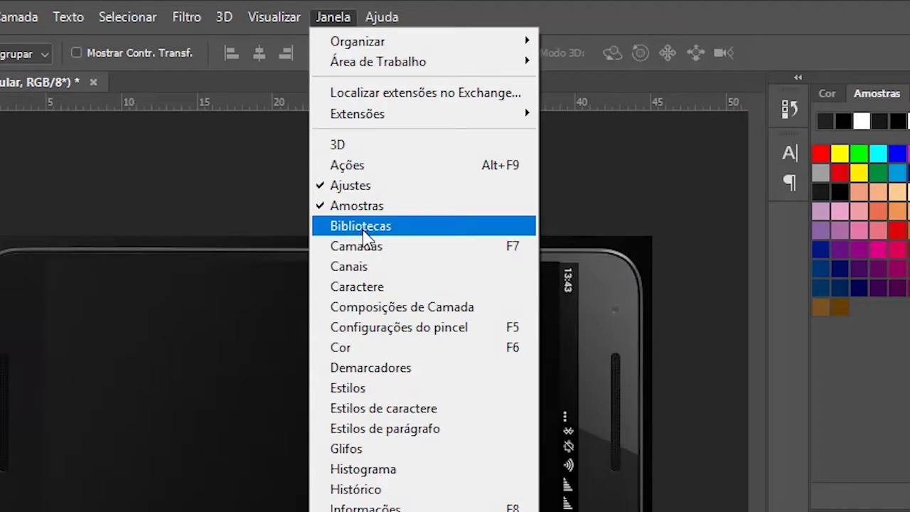
pyautogui.click(371, 249)
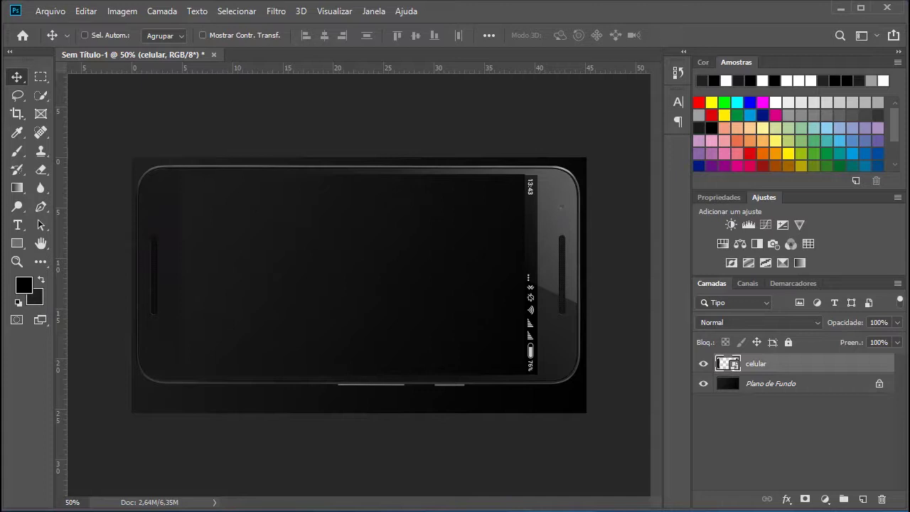
pyautogui.rightClick(756, 363)
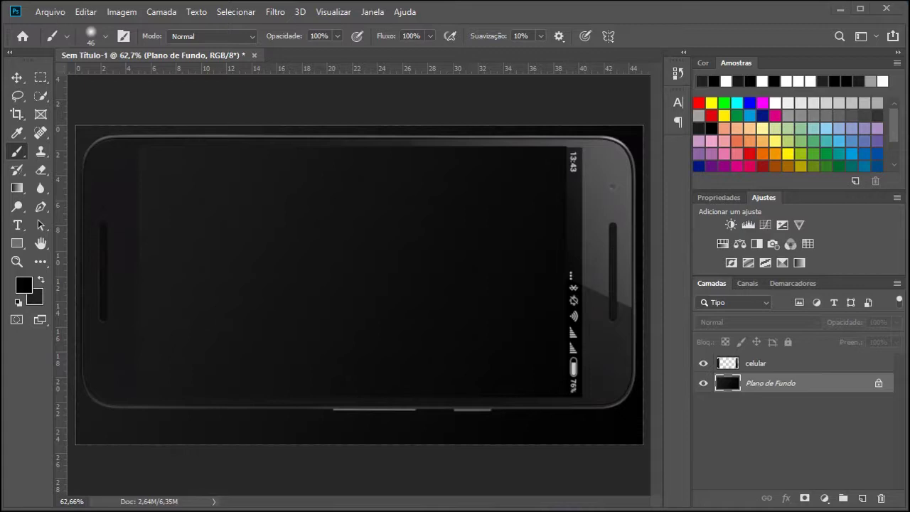
# - Place cachoeira.jpg as an embedded image between the background and the celular layer
pyautogui.click(57, 12)
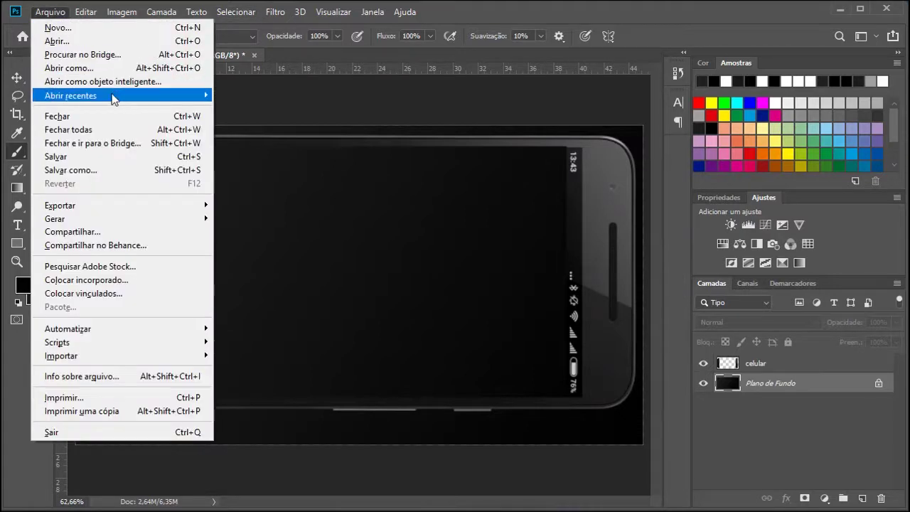
pyautogui.click(113, 280)
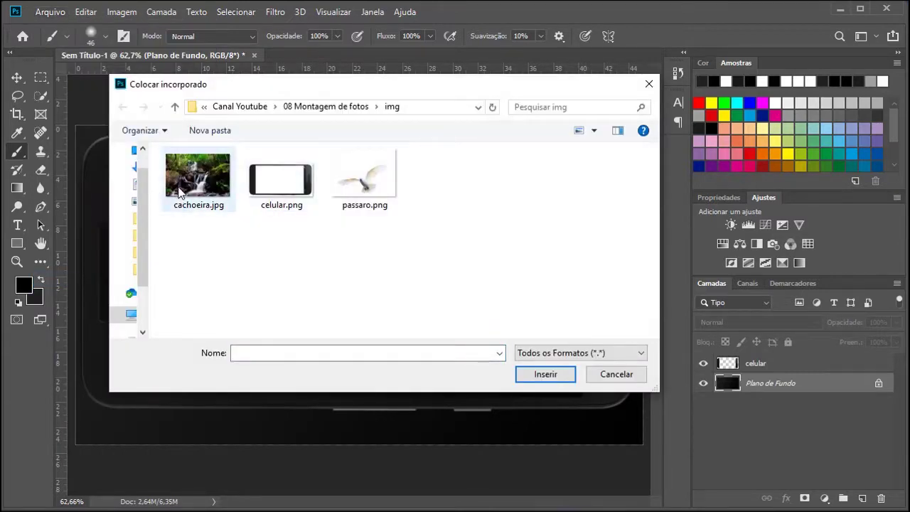
pyautogui.click(179, 193)
pyautogui.click(556, 377)
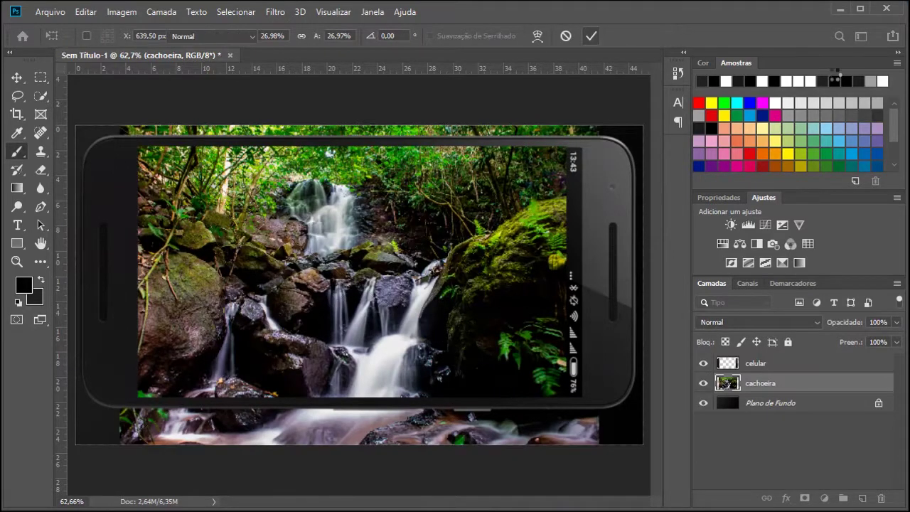
pyautogui.press('Return')
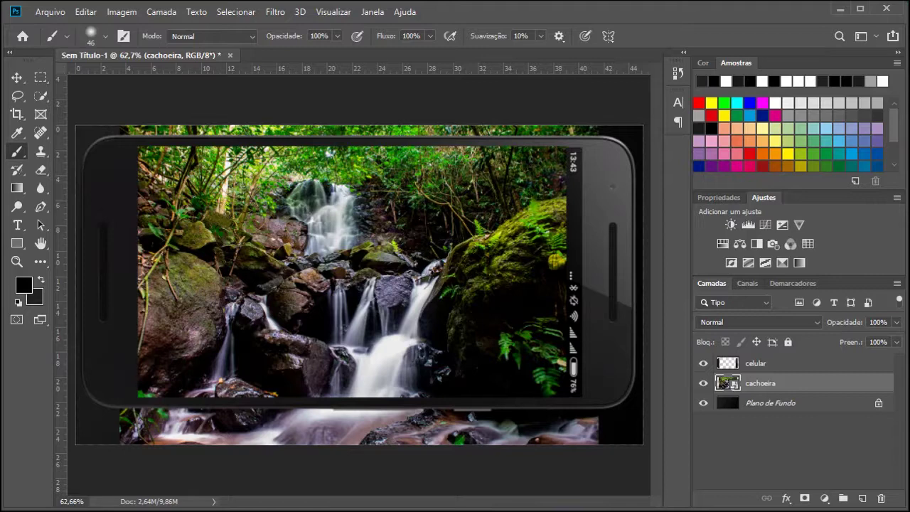
# - Scale the waterfall image to about 32,4% and move it to X 658,50 px, Y 319,00 px behind the phone screen
pyautogui.hotkey('ctrl', 't')
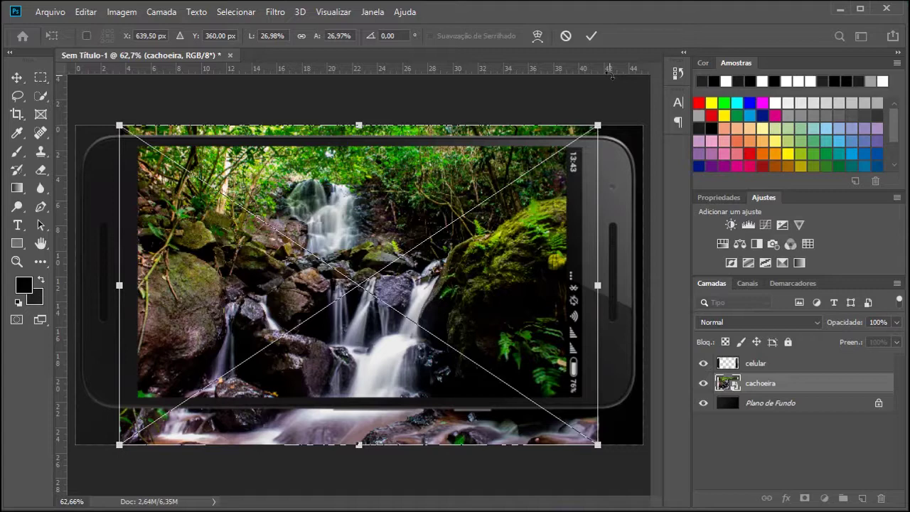
pyautogui.moveTo(598, 125); pyautogui.dragTo(648, 91)
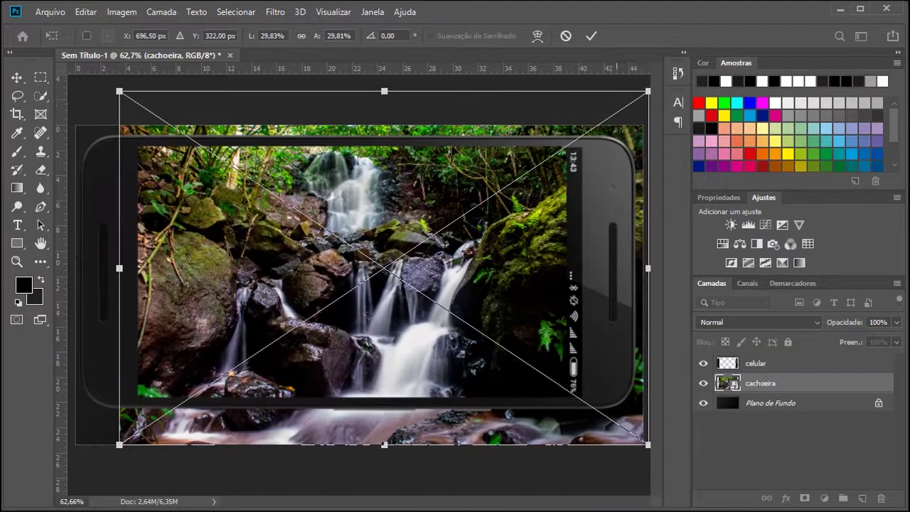
pyautogui.moveTo(119, 445); pyautogui.dragTo(71, 472)
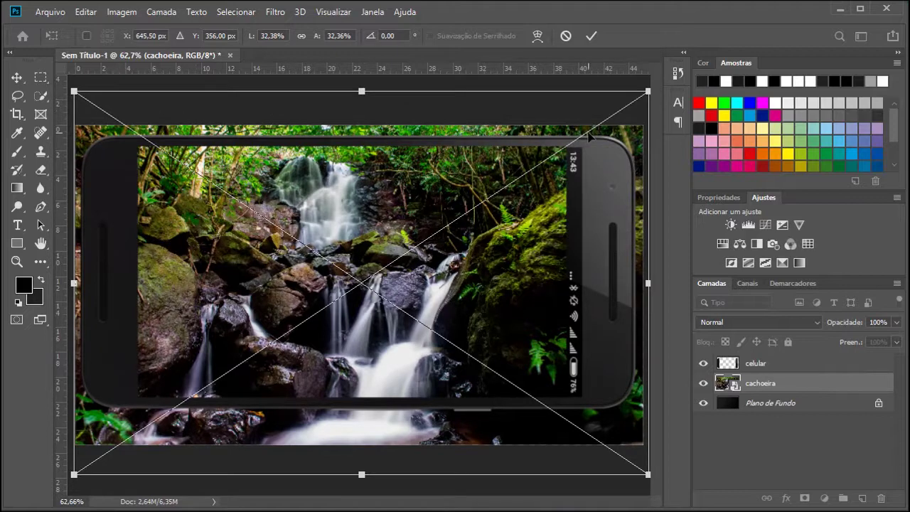
pyautogui.moveTo(537, 295)
pyautogui.mouseDown()
pyautogui.moveTo(538, 286)
pyautogui.moveTo(529, 304)
pyautogui.moveTo(540, 298)
pyautogui.moveTo(528, 302)
pyautogui.mouseUp()
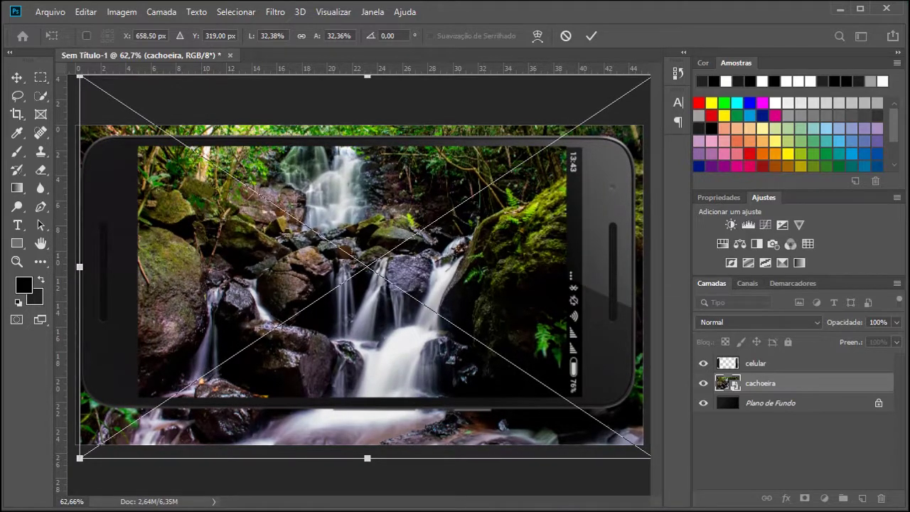
pyautogui.click(591, 35)
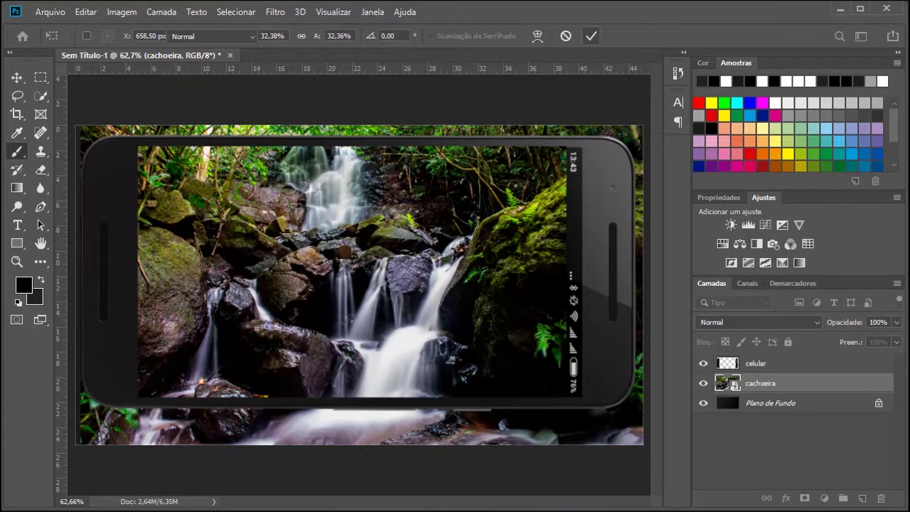
# - Copy the waterfall strip crossing the phone's lower edge and paste it as a new layer above the celular layer
pyautogui.press('m')
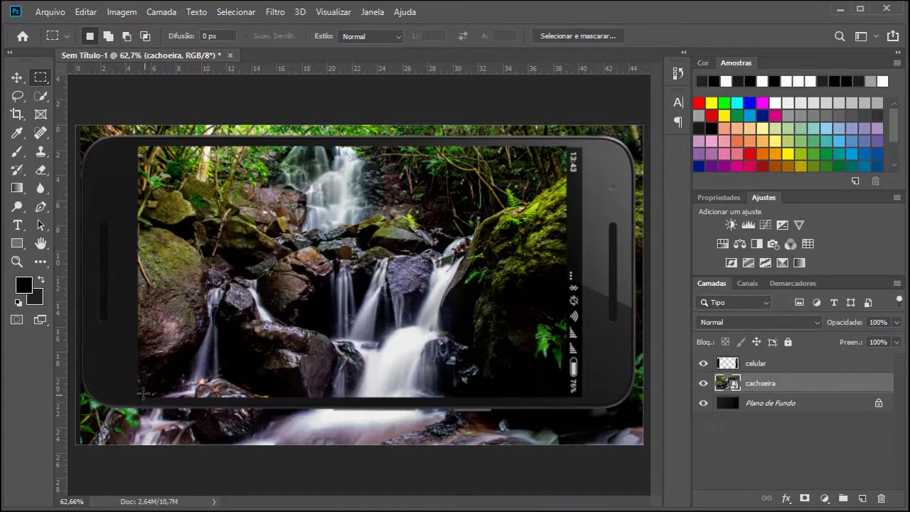
pyautogui.moveTo(138, 392); pyautogui.dragTo(582, 417)
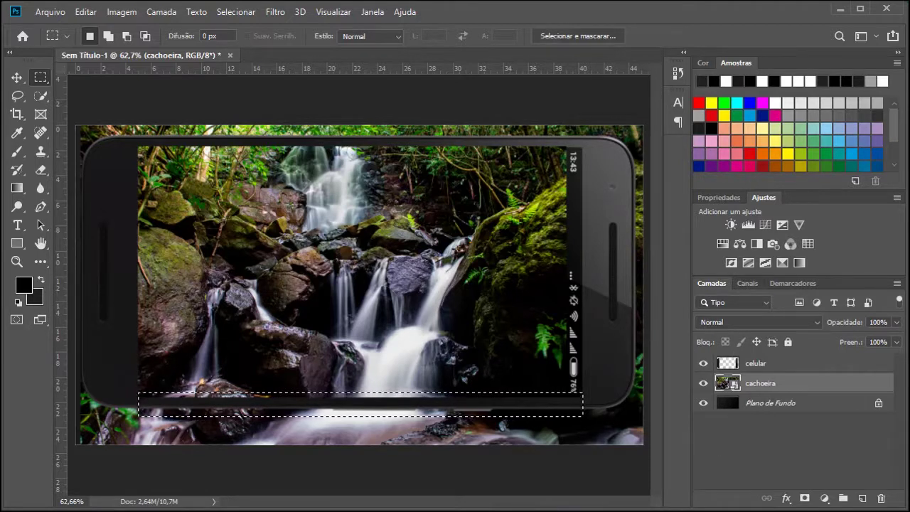
pyautogui.hotkey('ctrl', 'c')
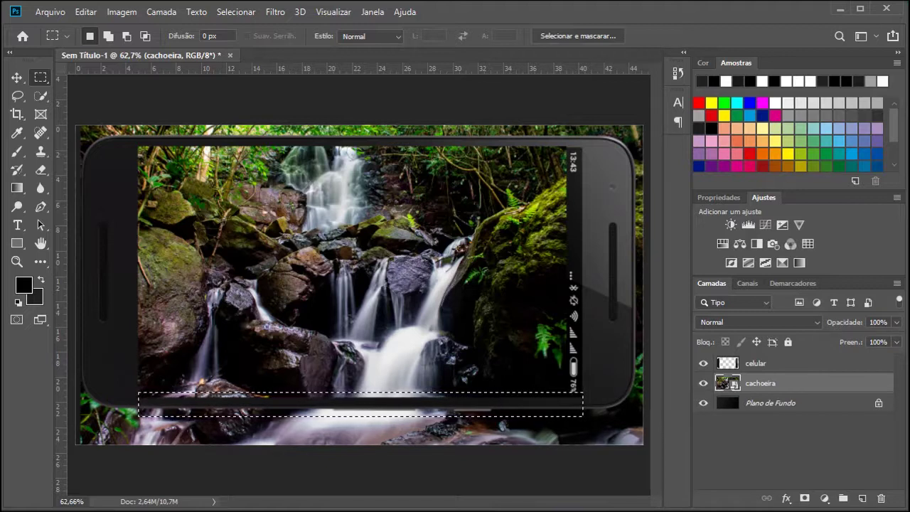
pyautogui.click(773, 365)
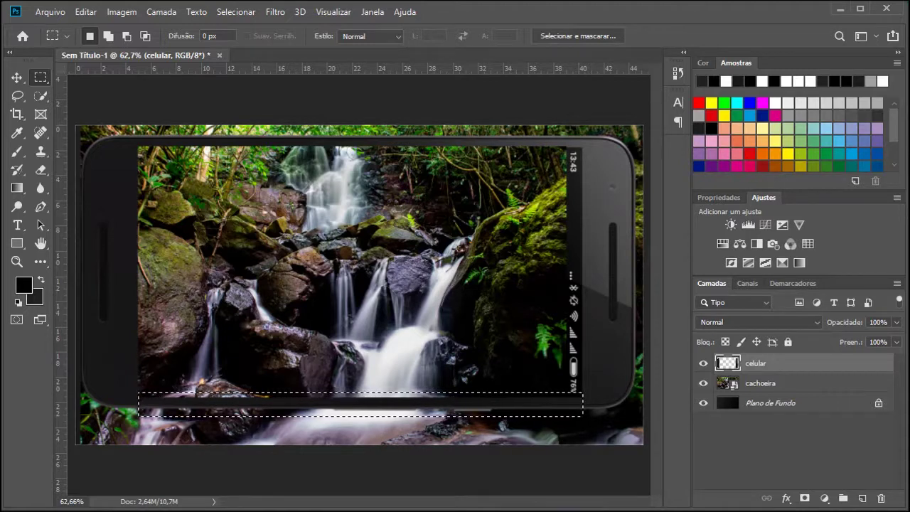
pyautogui.hotkey('ctrl', 'shift', 'j')
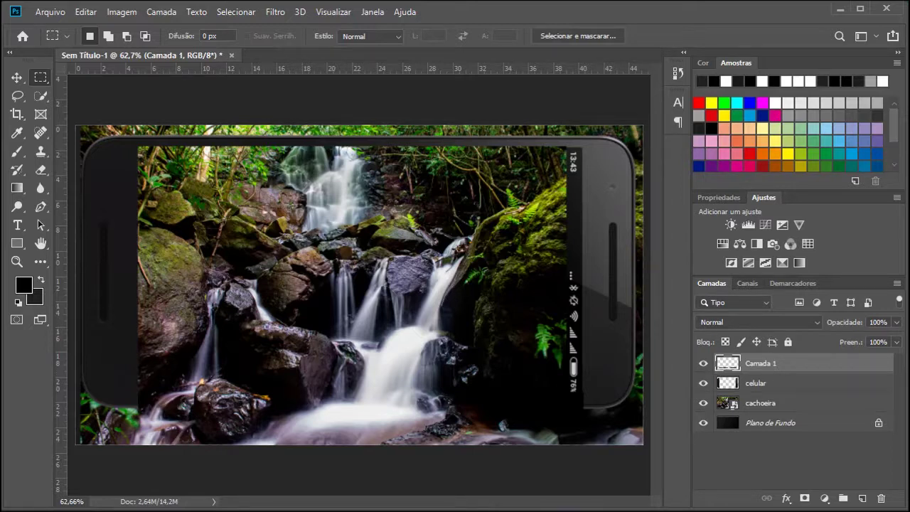
# - Rename the new strip layer to "complemento"
pyautogui.doubleClick(763, 364)
pyautogui.write('comple')
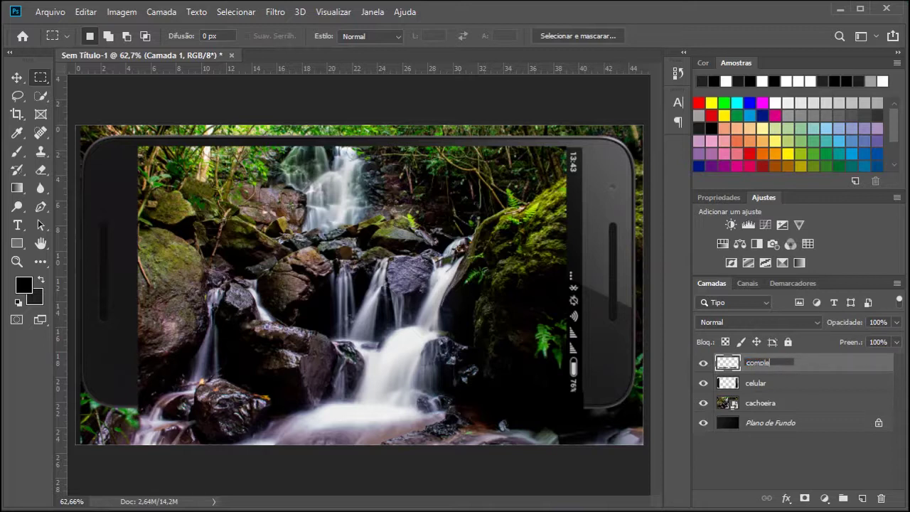
pyautogui.write('mento')
pyautogui.press('Return')
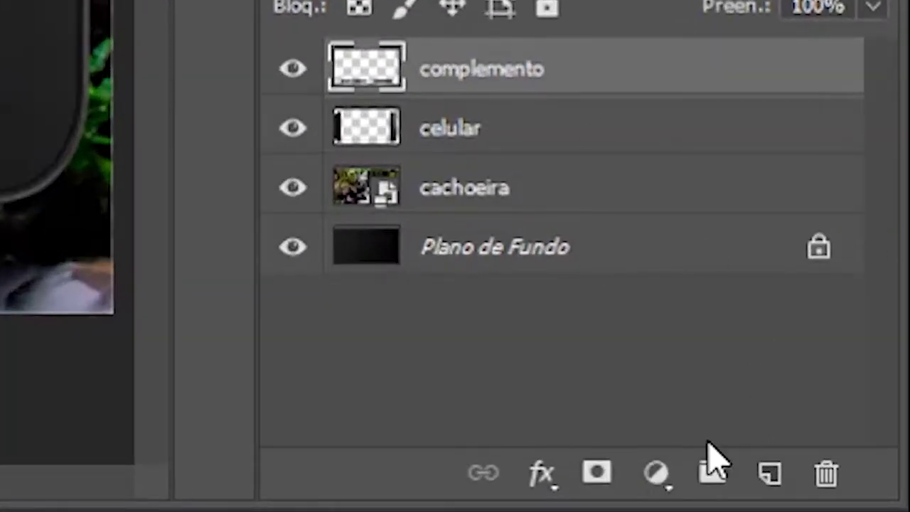
# - Add a layer mask to complemento and paint black on it to reveal the phone's lower frame beside the water and rocks
pyautogui.click(597, 473)
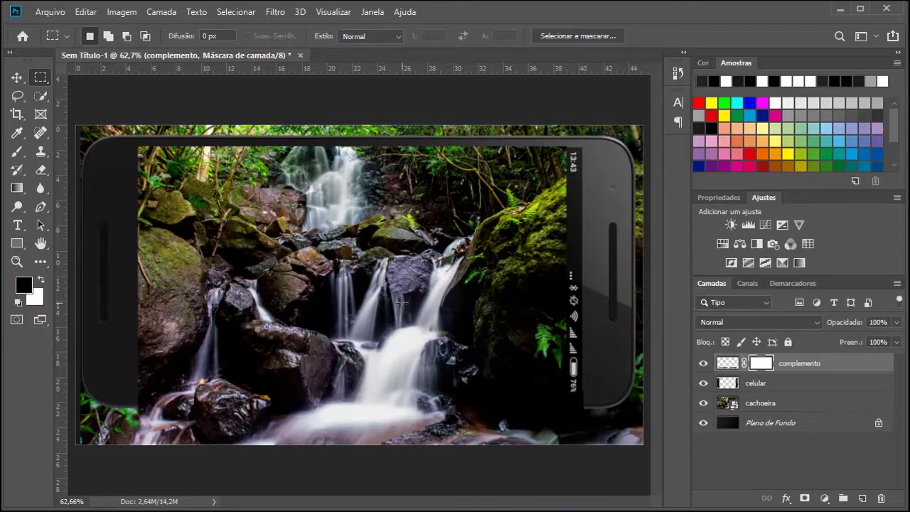
pyautogui.press('w')
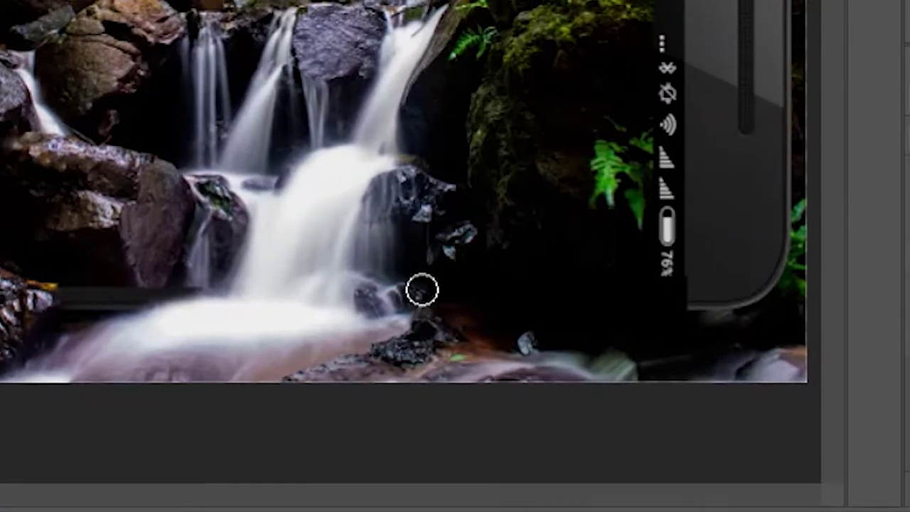
pyautogui.moveTo(422, 290)
pyautogui.mouseDown()
pyautogui.moveTo(558, 293)
pyautogui.moveTo(463, 294)
pyautogui.moveTo(523, 296)
pyautogui.moveTo(480, 306)
pyautogui.moveTo(641, 306)
pyautogui.moveTo(619, 301)
pyautogui.moveTo(642, 292)
pyautogui.mouseUp()
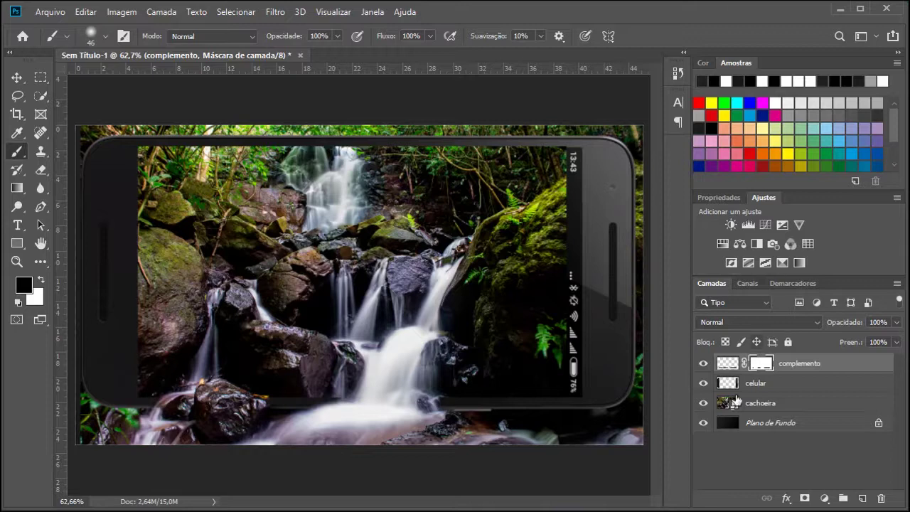
# - Add a layer mask to cachoeira and paint out the waterfall image outside the phone's upper edge and sides
pyautogui.click(792, 405)
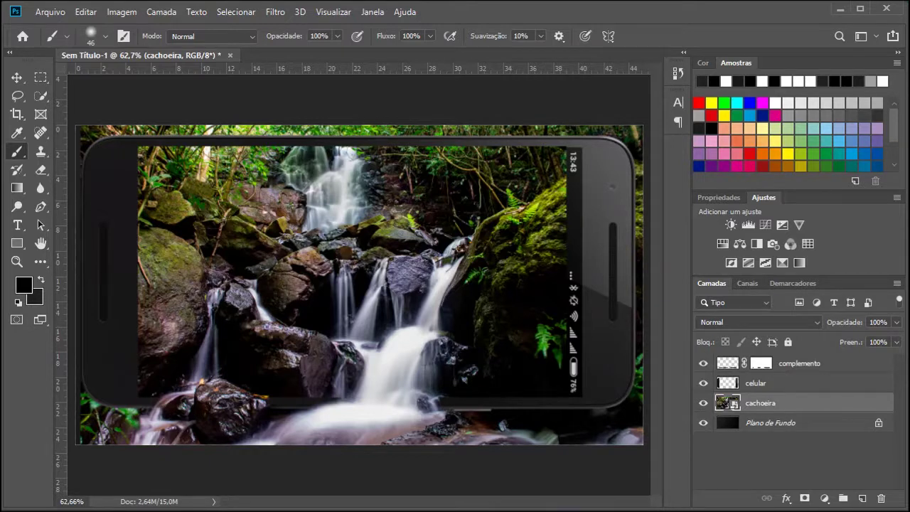
pyautogui.click(805, 499)
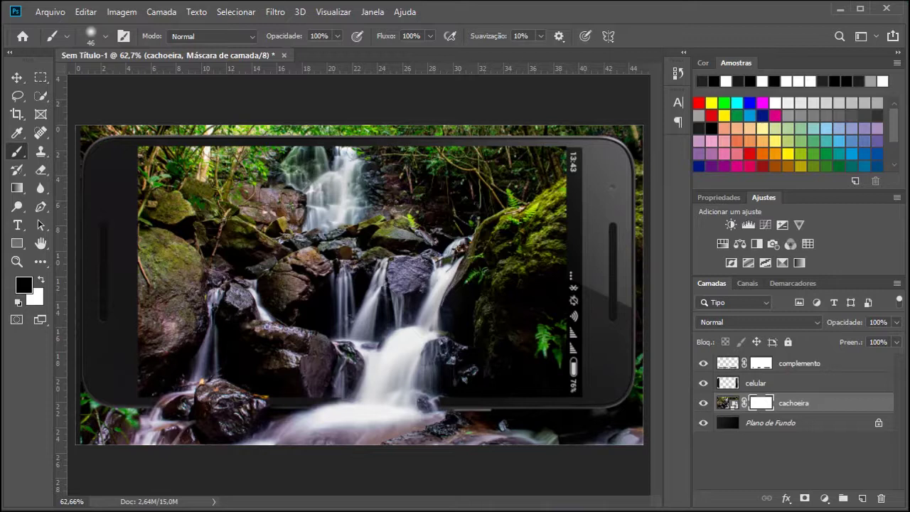
pyautogui.moveTo(191, 129)
pyautogui.mouseDown()
pyautogui.moveTo(278, 127)
pyautogui.moveTo(183, 129)
pyautogui.moveTo(587, 135)
pyautogui.moveTo(551, 137)
pyautogui.moveTo(588, 129)
pyautogui.moveTo(86, 132)
pyautogui.mouseUp()
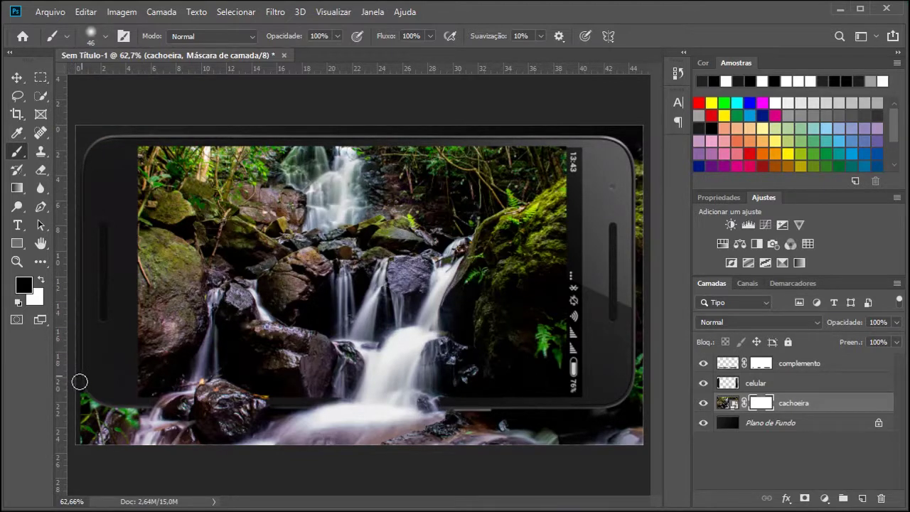
pyautogui.moveTo(78, 384); pyautogui.dragTo(74, 368)
pyautogui.moveTo(639, 151); pyautogui.dragTo(635, 262)
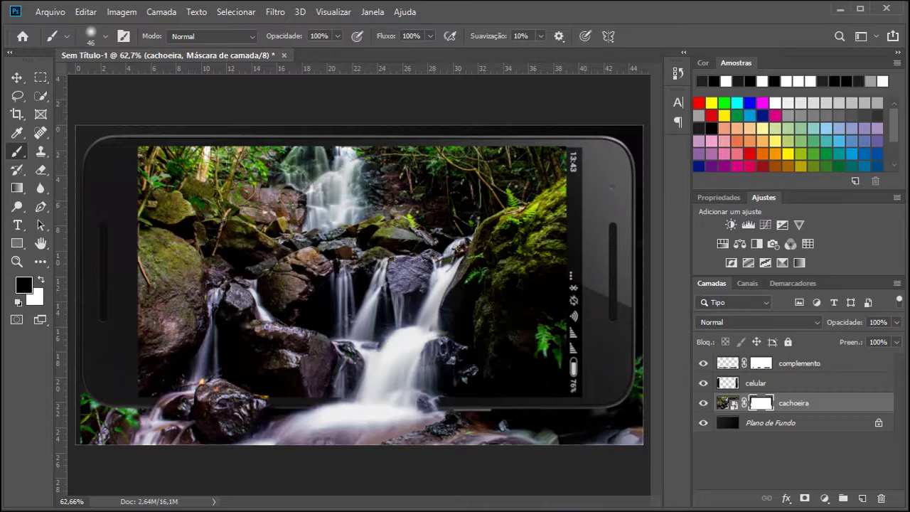
# - Place passaro.png as an embedded image above the complemento layer and move it to X 350,00 px, Y 97,50 px
pyautogui.click(810, 364)
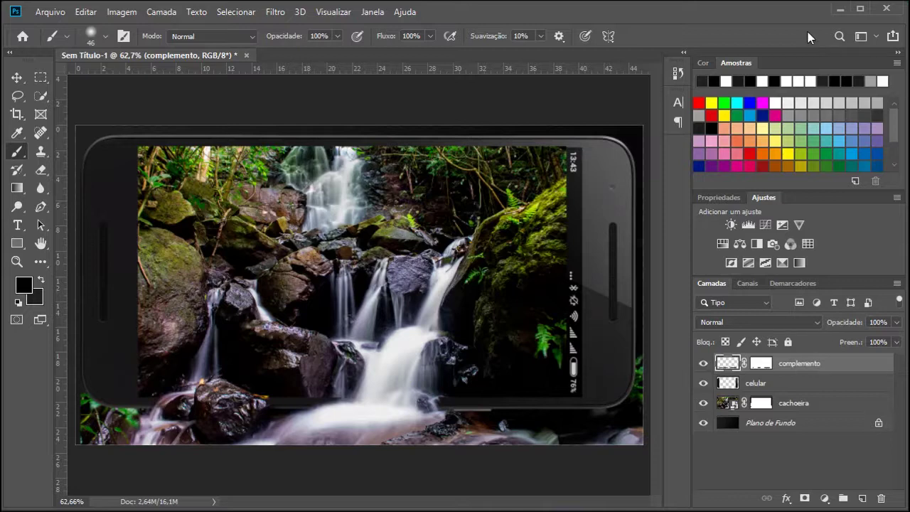
pyautogui.click(59, 17)
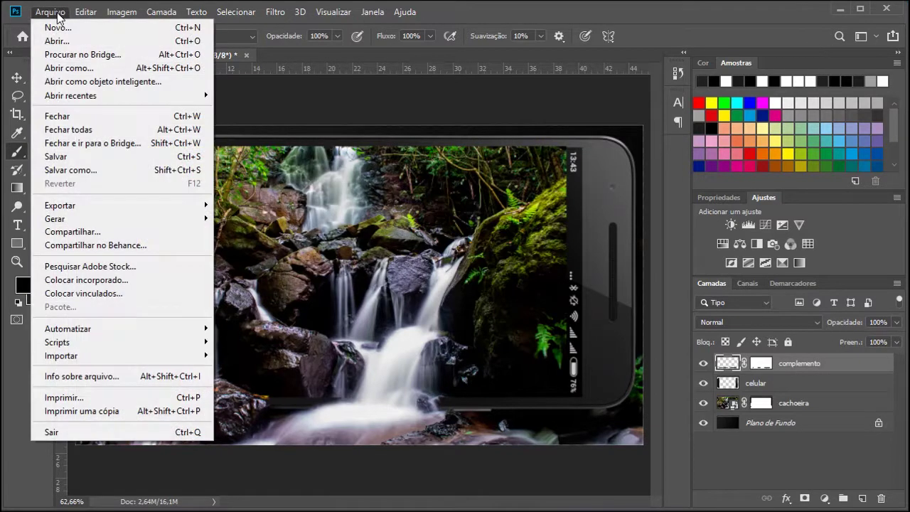
pyautogui.click(111, 280)
pyautogui.click(339, 186)
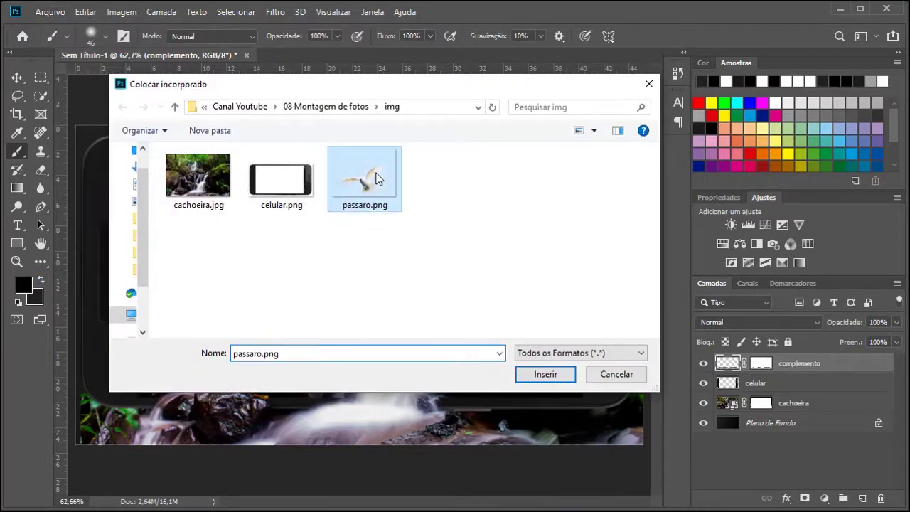
pyautogui.click(545, 374)
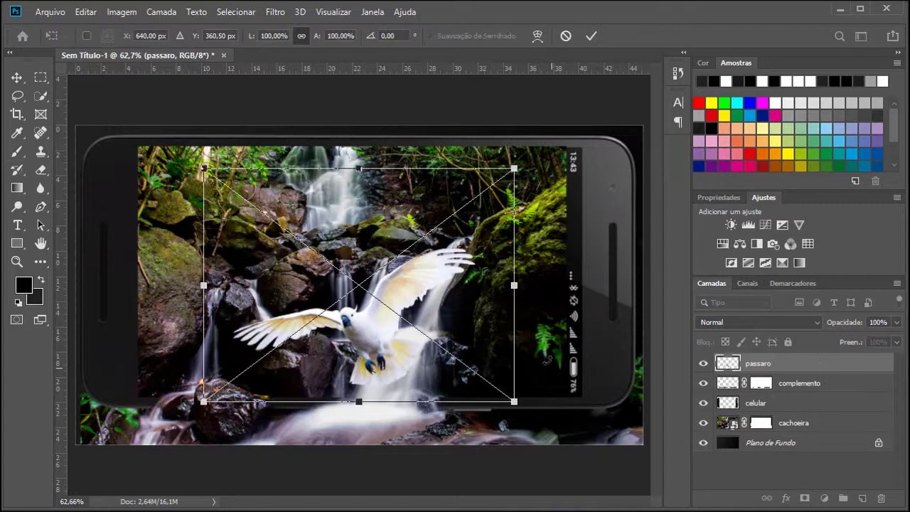
pyautogui.moveTo(375, 329); pyautogui.dragTo(241, 212)
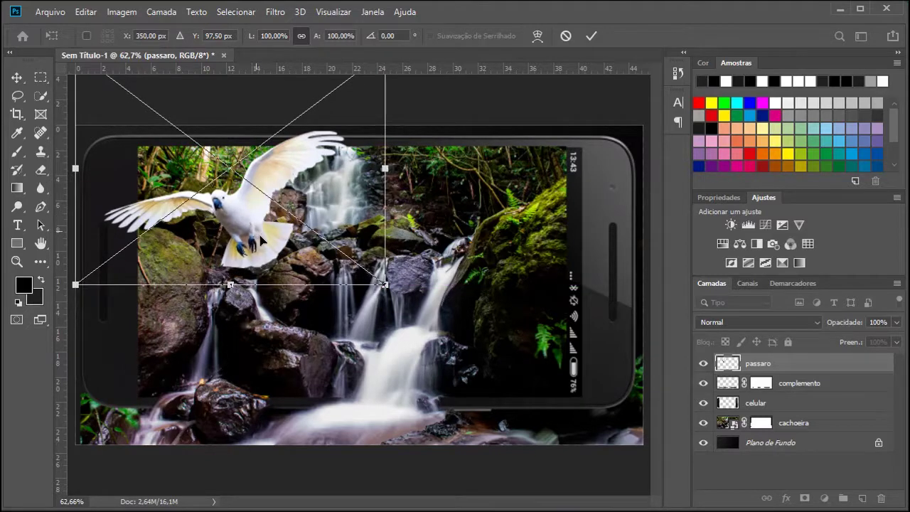
pyautogui.click(591, 36)
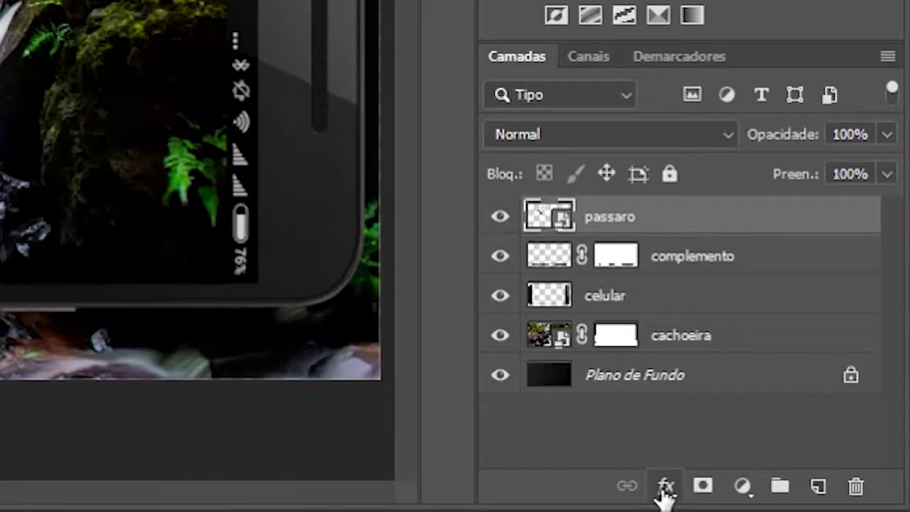
# - Apply a drop shadow to the passaro layer with a 59° angle and 69 px distance
pyautogui.click(665, 488)
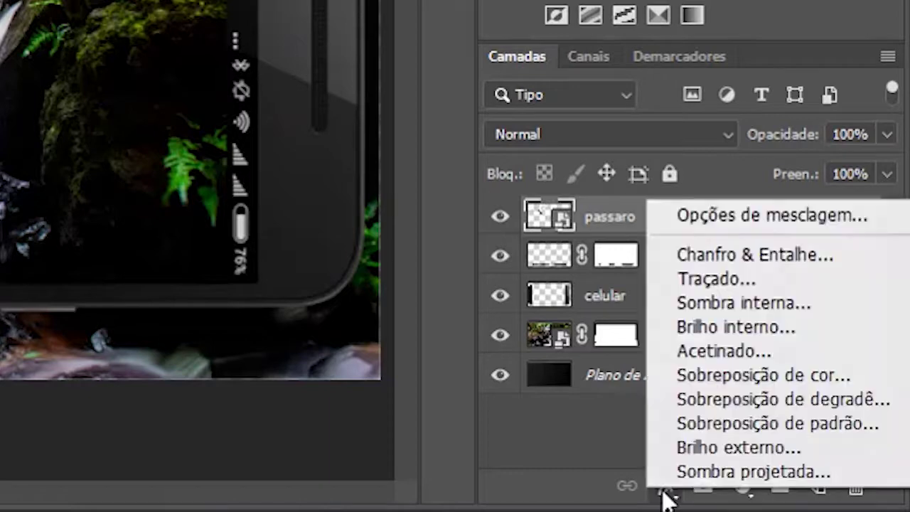
pyautogui.click(806, 472)
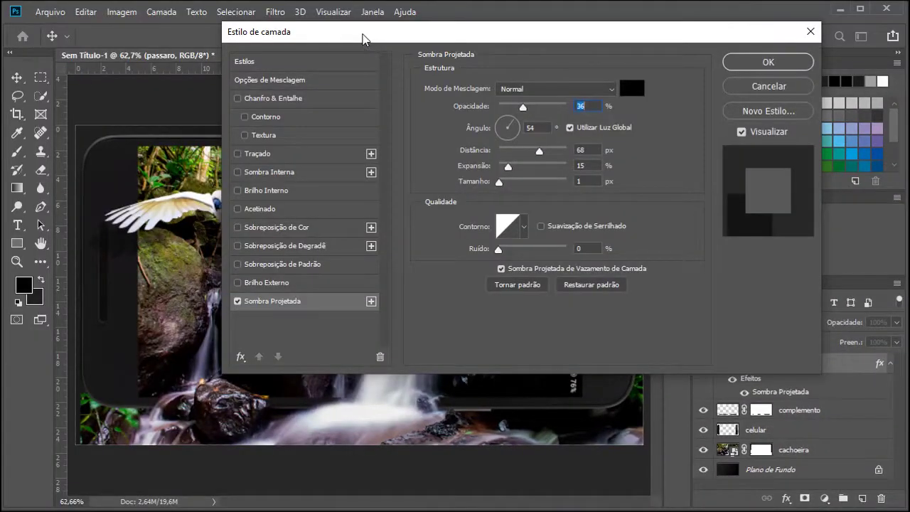
pyautogui.moveTo(360, 37); pyautogui.dragTo(538, 51)
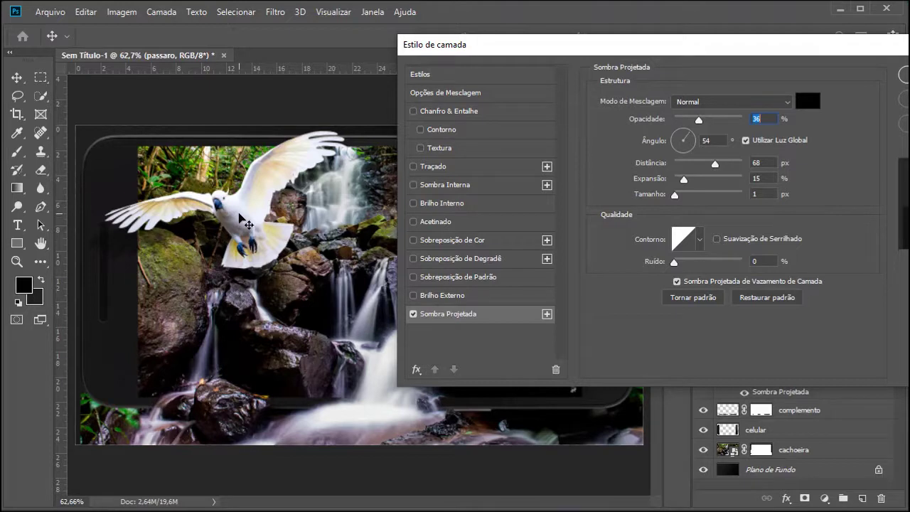
pyautogui.moveTo(242, 220); pyautogui.dragTo(248, 223)
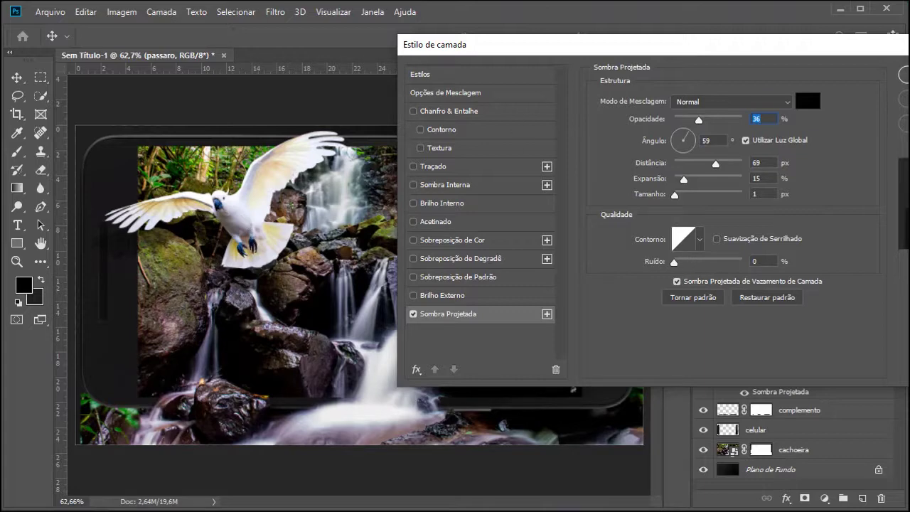
pyautogui.moveTo(871, 50); pyautogui.dragTo(714, 40)
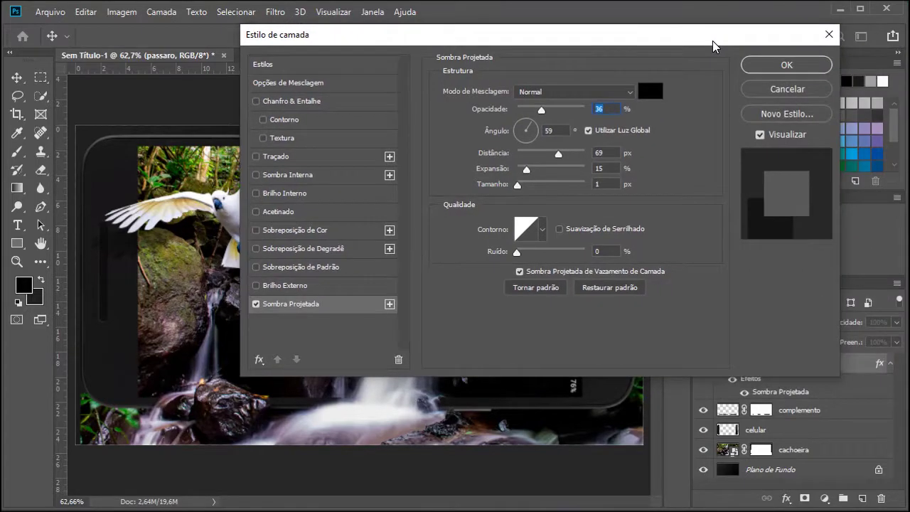
pyautogui.click(813, 69)
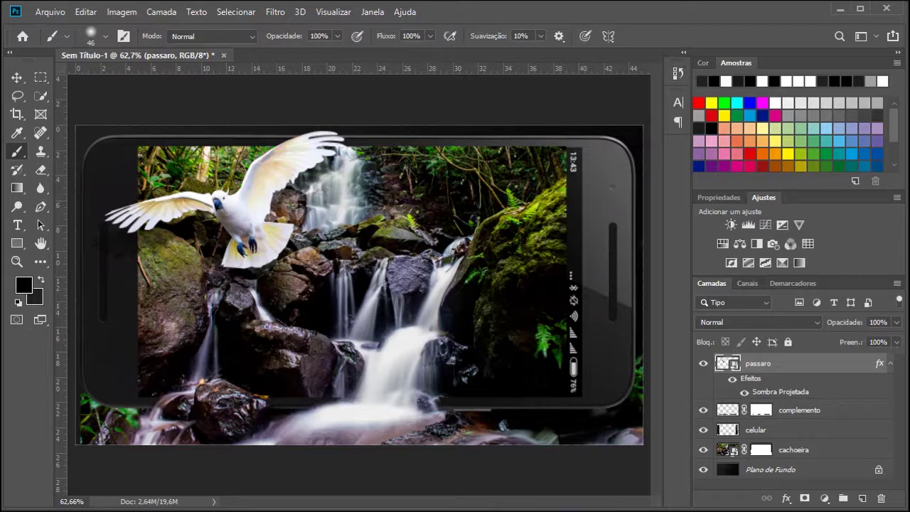
# - Convert the bird's drop shadow effect into its own separate layer
pyautogui.rightClick(787, 396)
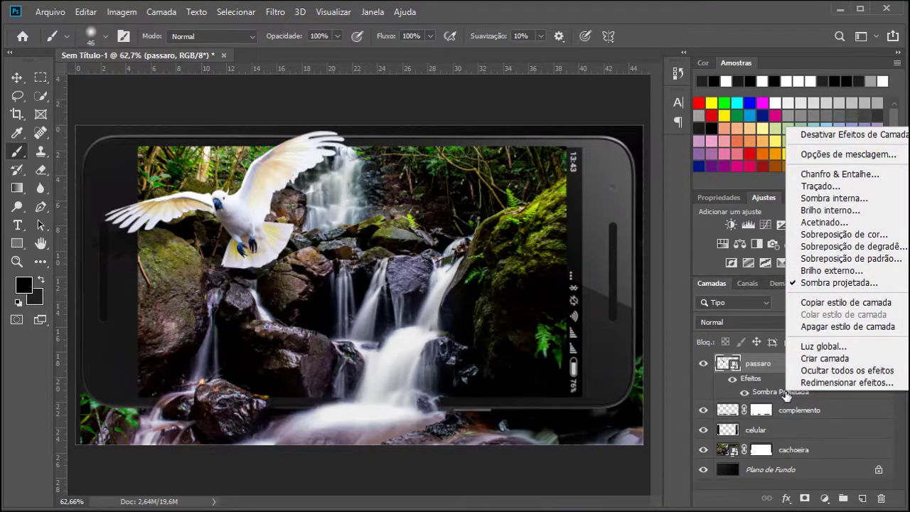
pyautogui.click(849, 362)
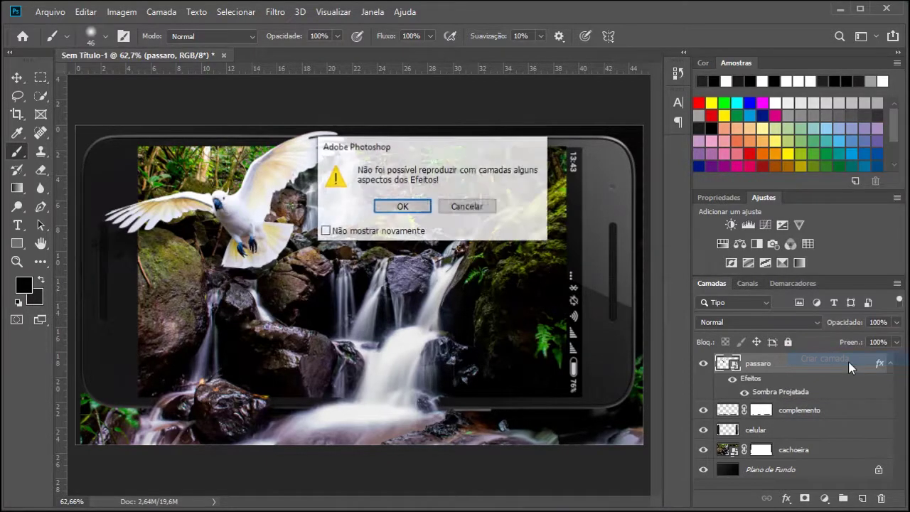
pyautogui.click(399, 209)
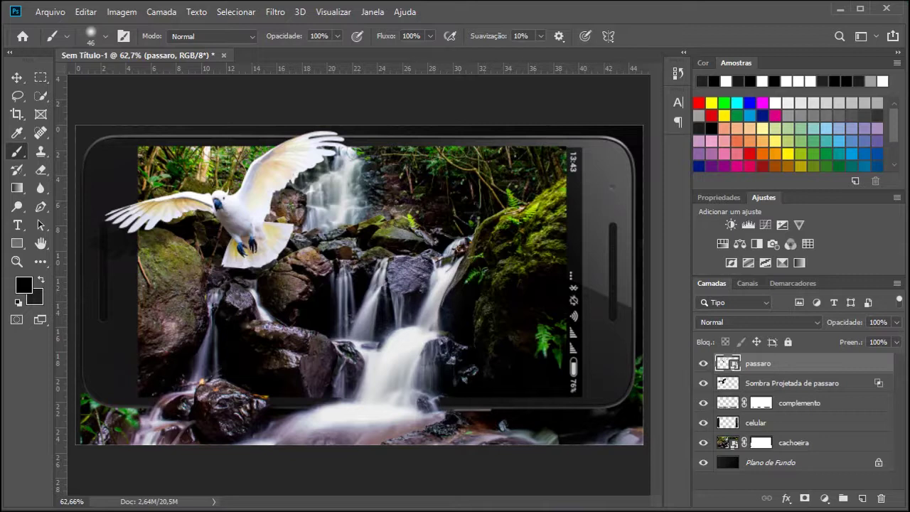
# - Add a layer mask to the bird's shadow layer and paint out the shadow over the waterfall scene below the bird
pyautogui.click(802, 388)
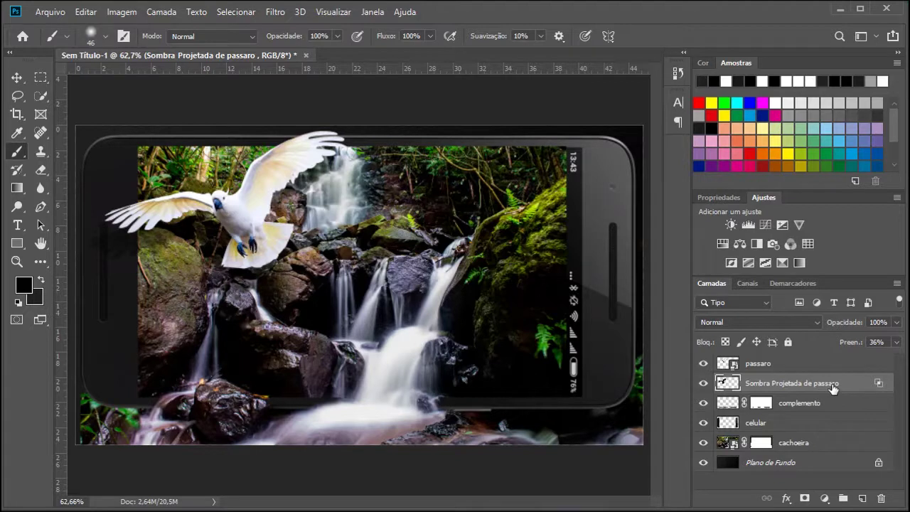
pyautogui.click(806, 499)
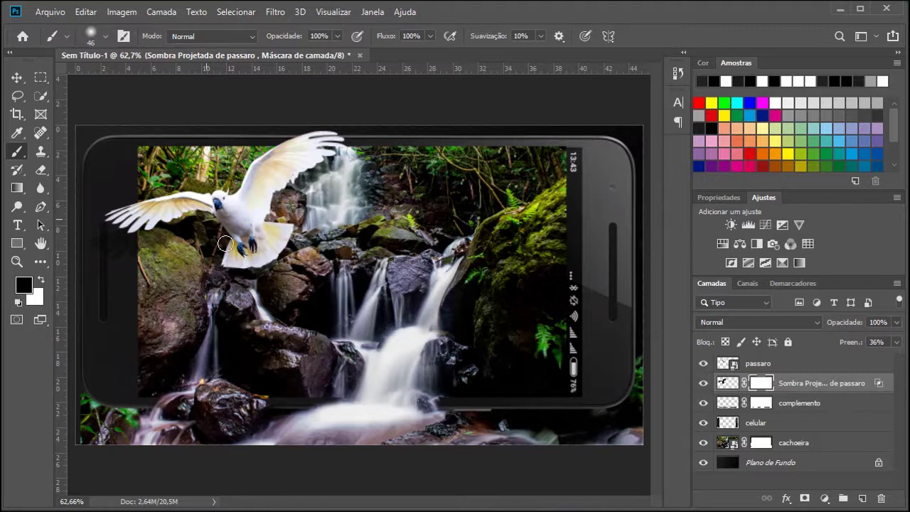
pyautogui.moveTo(162, 254)
pyautogui.mouseDown()
pyautogui.moveTo(153, 220)
pyautogui.moveTo(182, 258)
pyautogui.moveTo(219, 280)
pyautogui.mouseUp()
# - Add the text "AMOLED" over the middle of the waterfall scene
pyautogui.press('t')
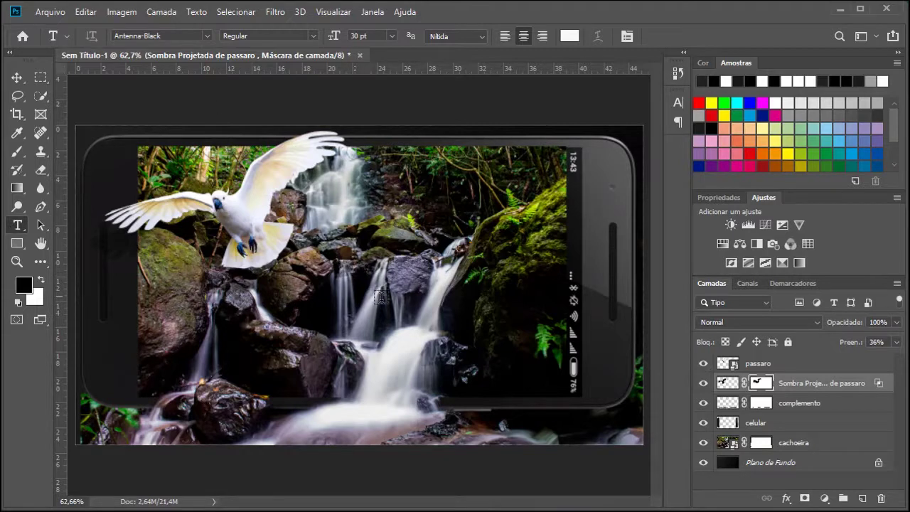
pyautogui.click(307, 290)
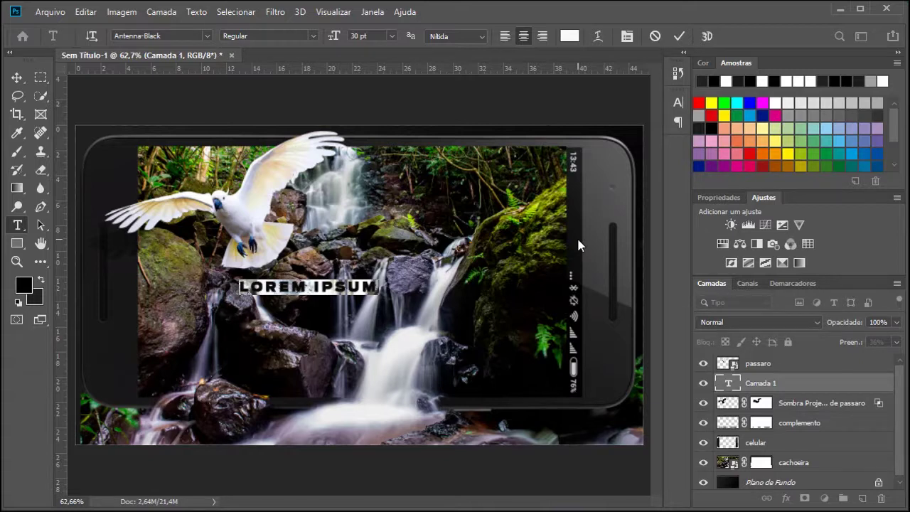
pyautogui.press('BackSpace')
pyautogui.write('AM')
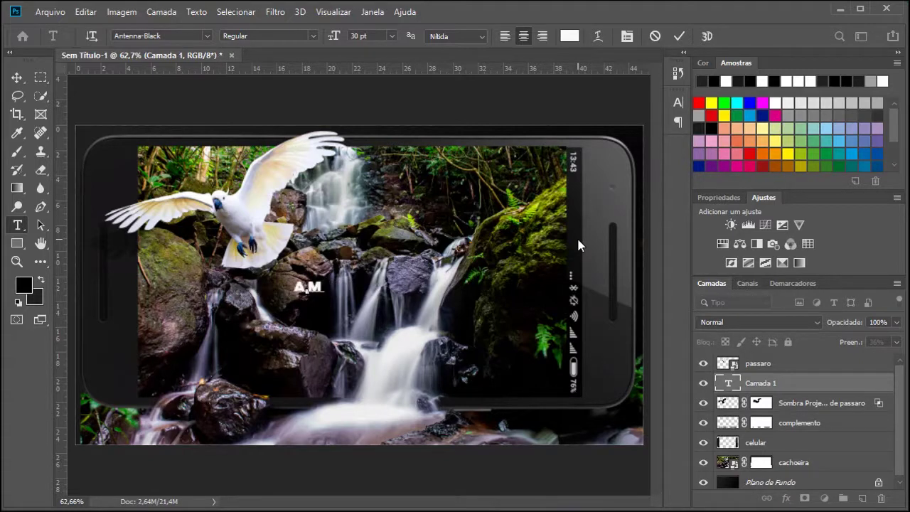
pyautogui.write('OLED')
pyautogui.click(679, 36)
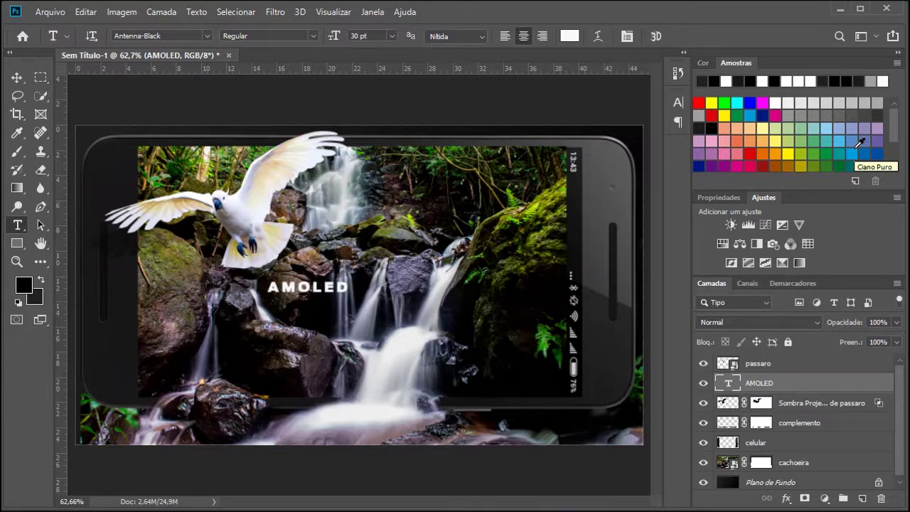
# - Scale the AMOLED text up to about 338% and place it across the lower middle of the waterfall scene
pyautogui.hotkey('ctrl', 't')
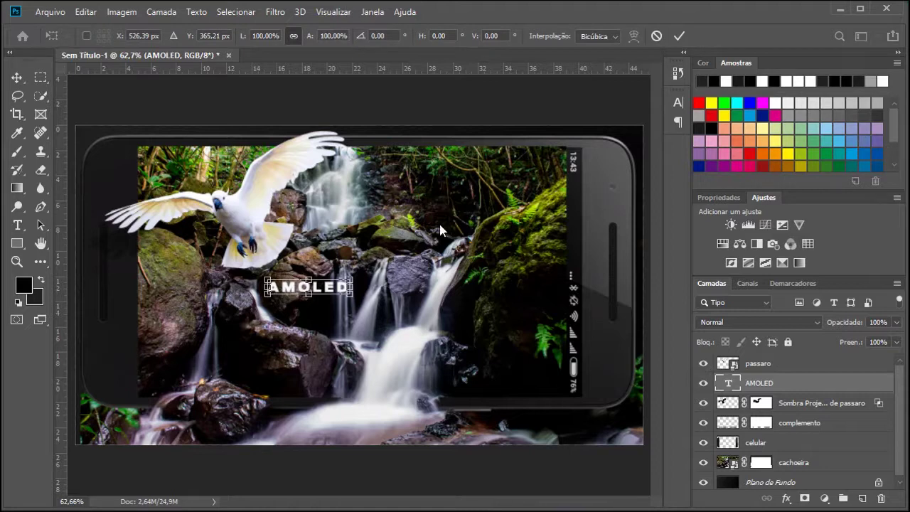
pyautogui.moveTo(351, 295); pyautogui.dragTo(552, 353)
pyautogui.moveTo(527, 319); pyautogui.dragTo(519, 312)
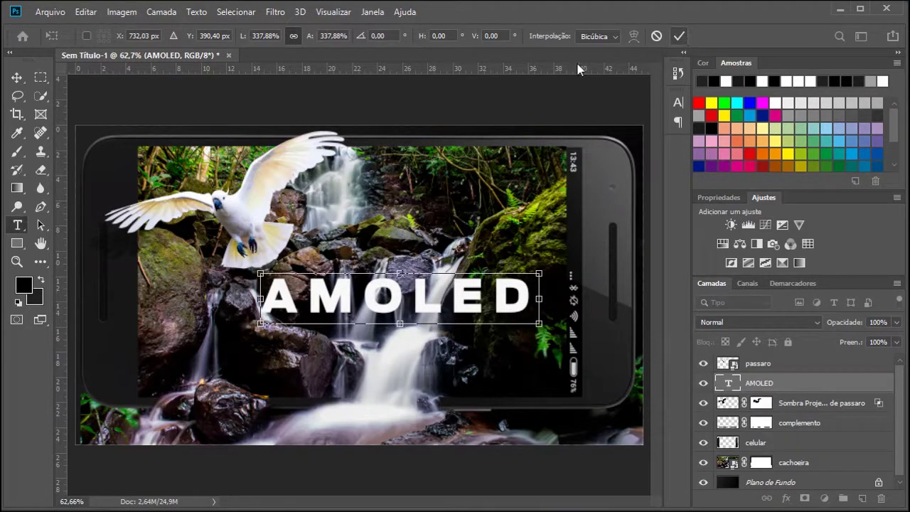
pyautogui.press('Return')
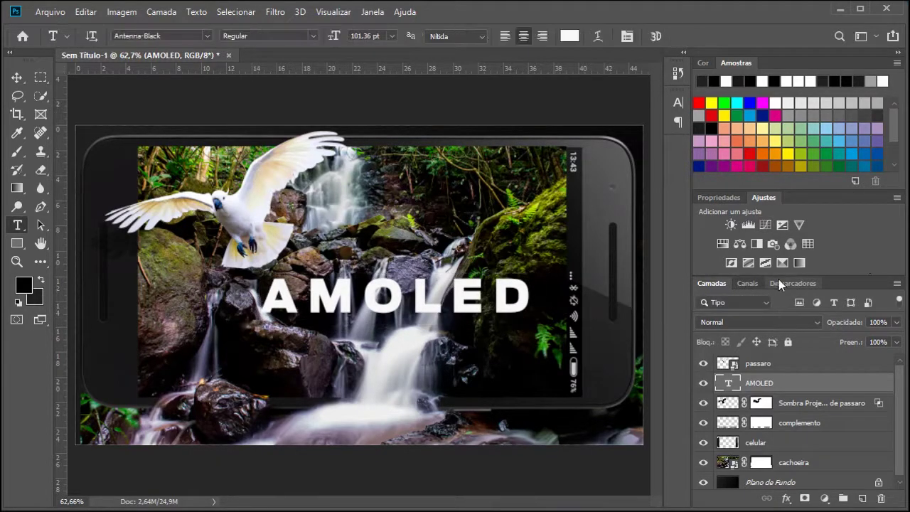
# - Tighten the AMOLED text's letter tracking to -50
pyautogui.click(677, 103)
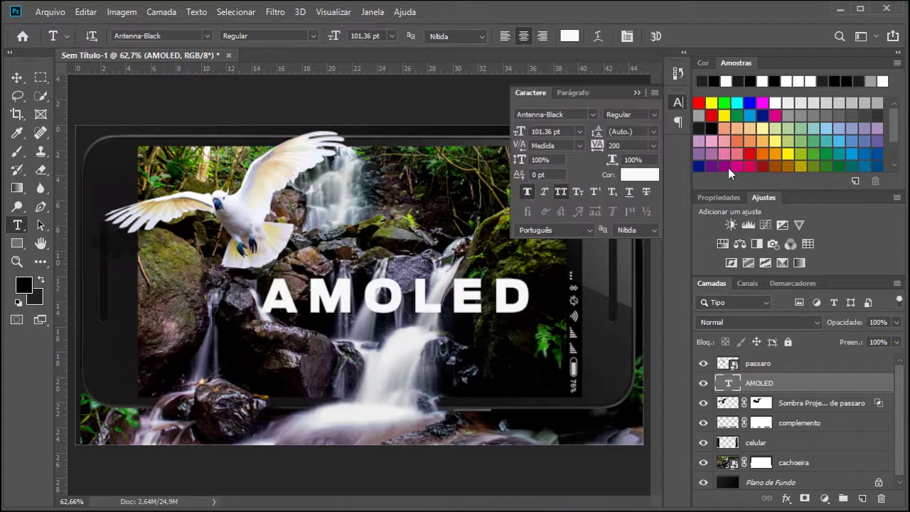
pyautogui.click(654, 145)
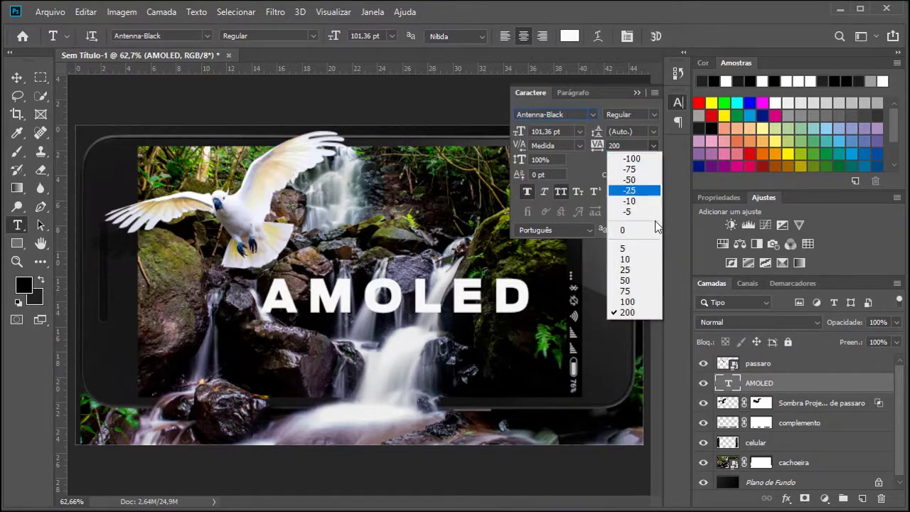
pyautogui.click(650, 180)
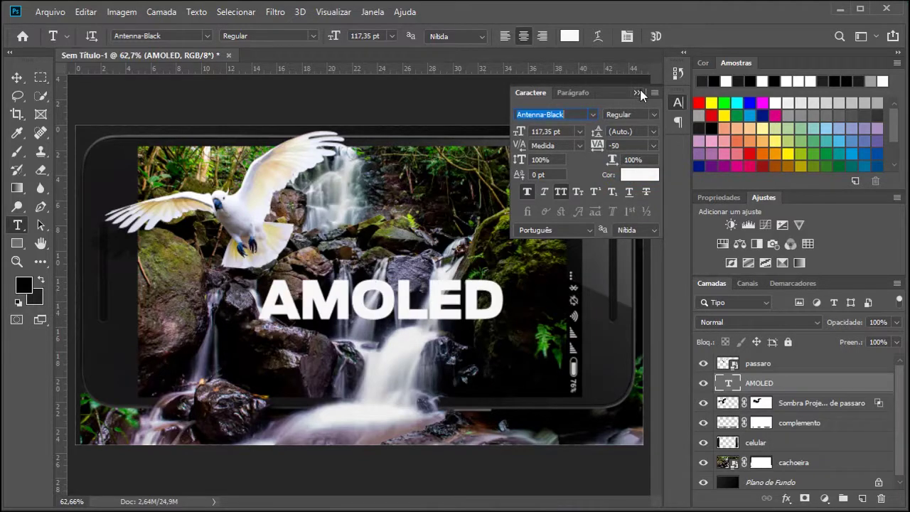
pyautogui.click(638, 93)
# - Enlarge the AMOLED text to about 135.64 pt and move its layer above the passaro layer
pyautogui.hotkey('ctrl', 't')
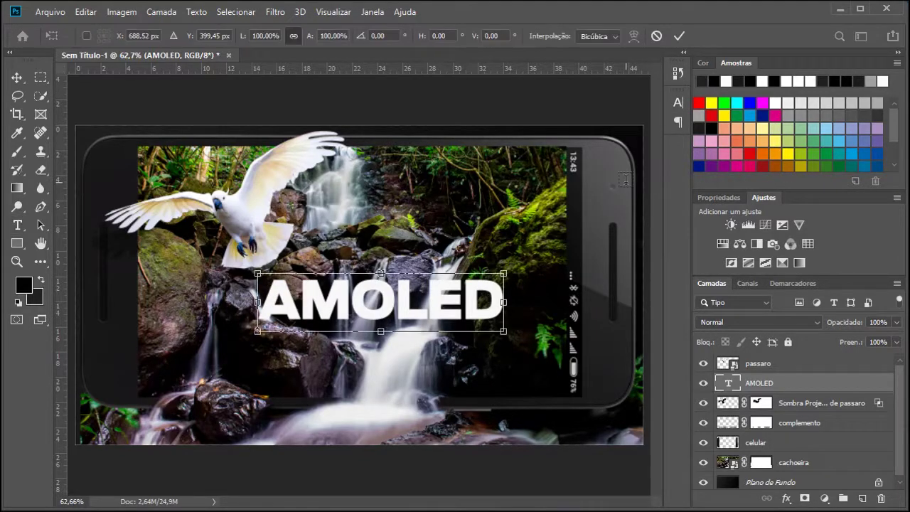
pyautogui.moveTo(503, 330); pyautogui.dragTo(544, 336)
pyautogui.click(679, 36)
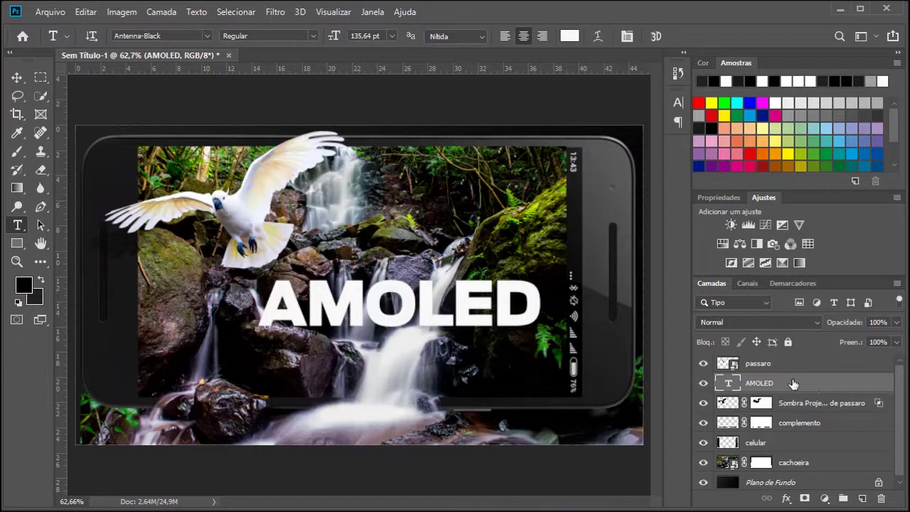
pyautogui.moveTo(812, 388); pyautogui.dragTo(810, 358)
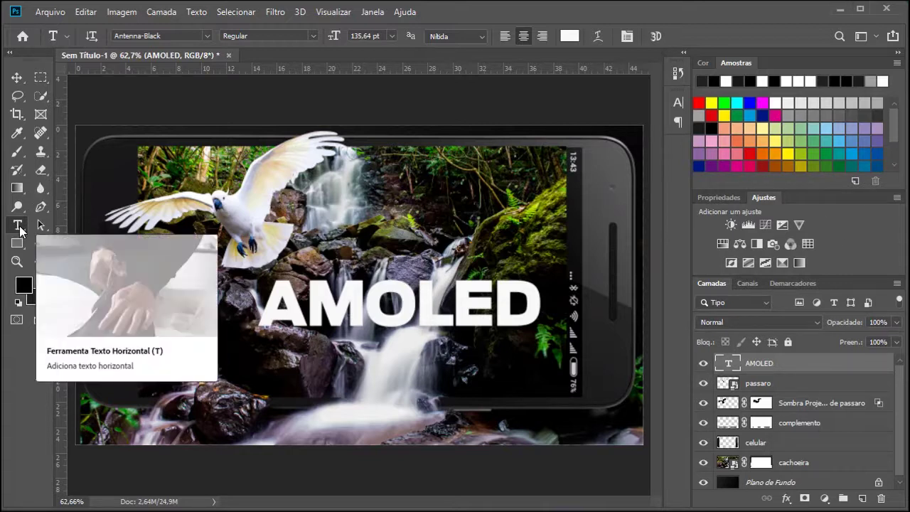
# - Add a separate text "REAL COLORS" over the rocks below and to the left of the AMOLED text
pyautogui.click(222, 372)
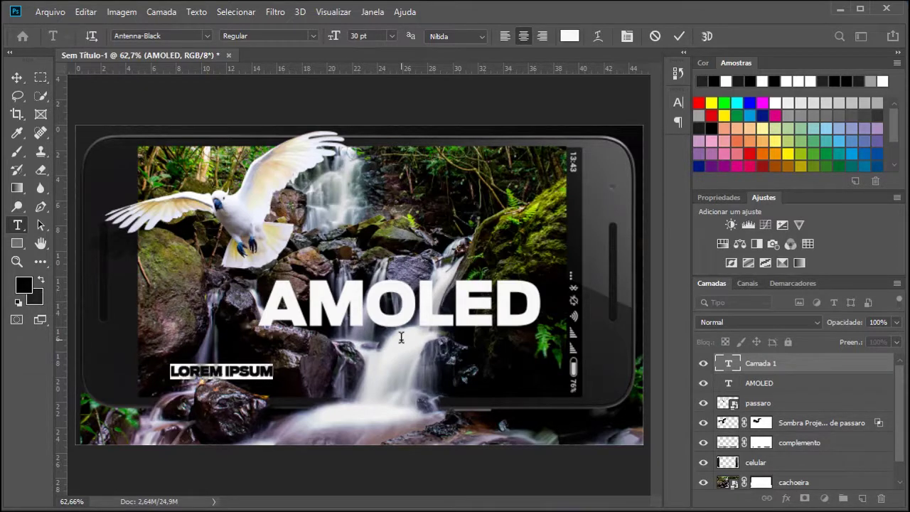
pyautogui.write('REAL C')
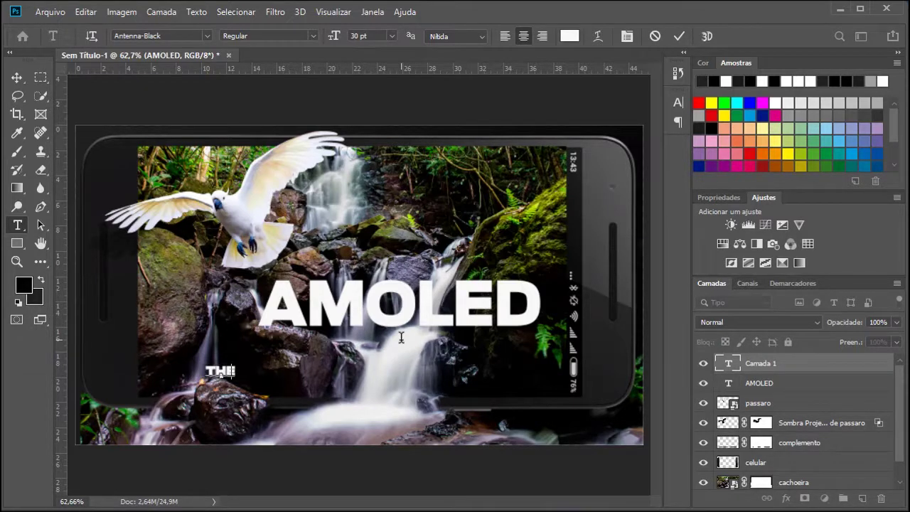
pyautogui.write('OLORS')
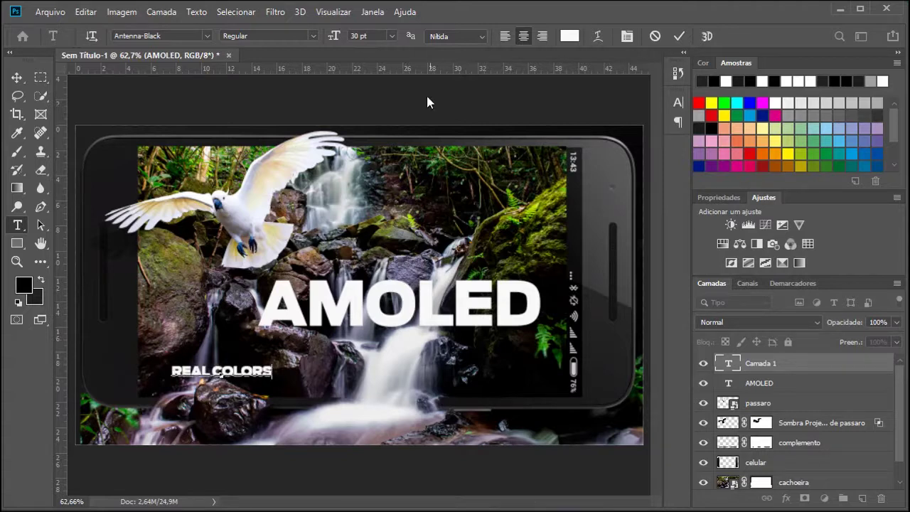
pyautogui.click(679, 35)
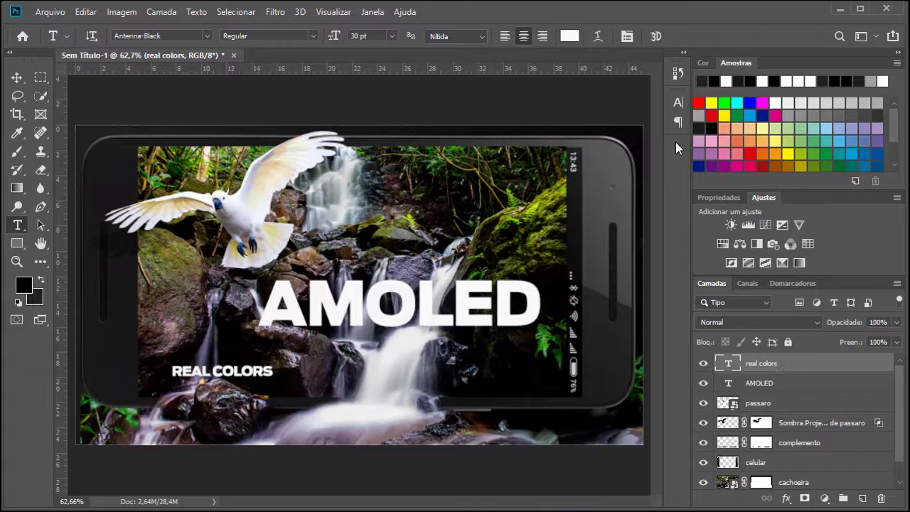
# - Scale the REAL COLORS text to about 384% and place it directly below AMOLED with their right edges aligned
pyautogui.hotkey('ctrl', 't')
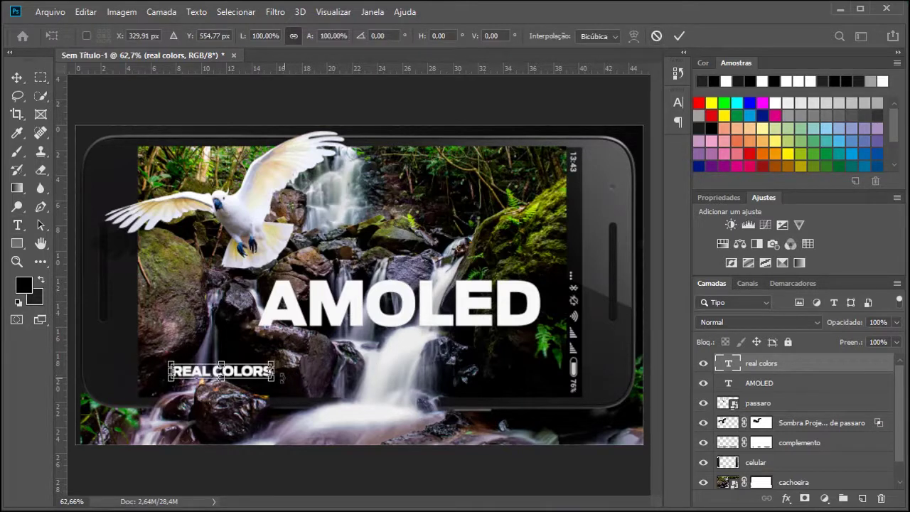
pyautogui.moveTo(273, 378); pyautogui.dragTo(516, 365)
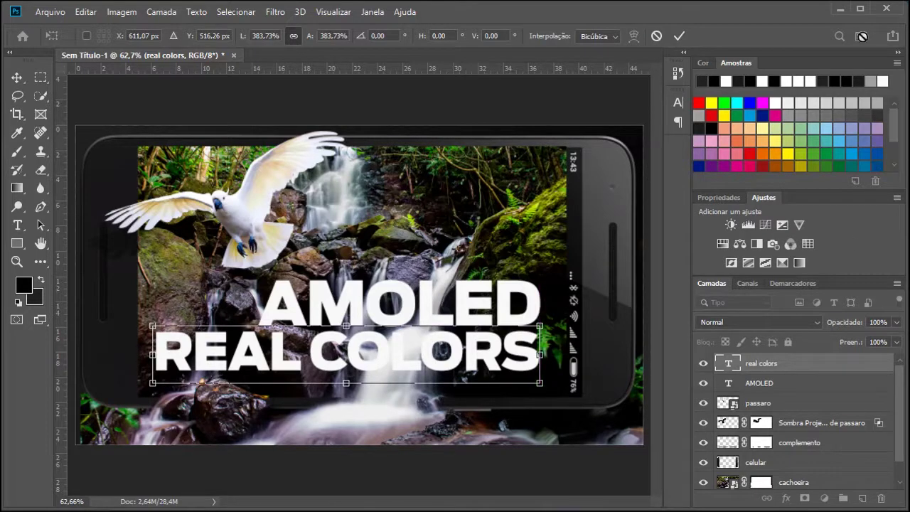
pyautogui.press('Return')
pyautogui.press('t')
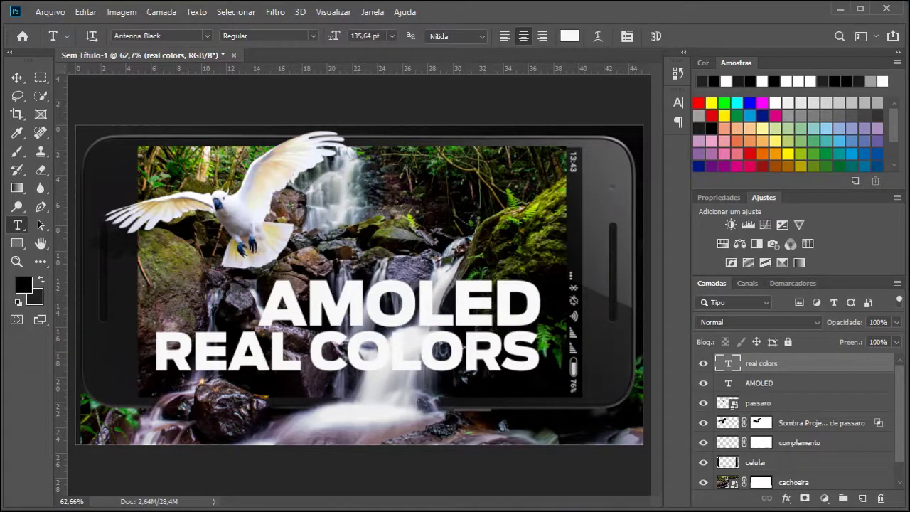
# - Shrink the AMOLED text to about 122 pt from its upper-left corner, keeping its right edge in line with REAL COLORS
pyautogui.click(772, 386)
pyautogui.hotkey('ctrl', 't')
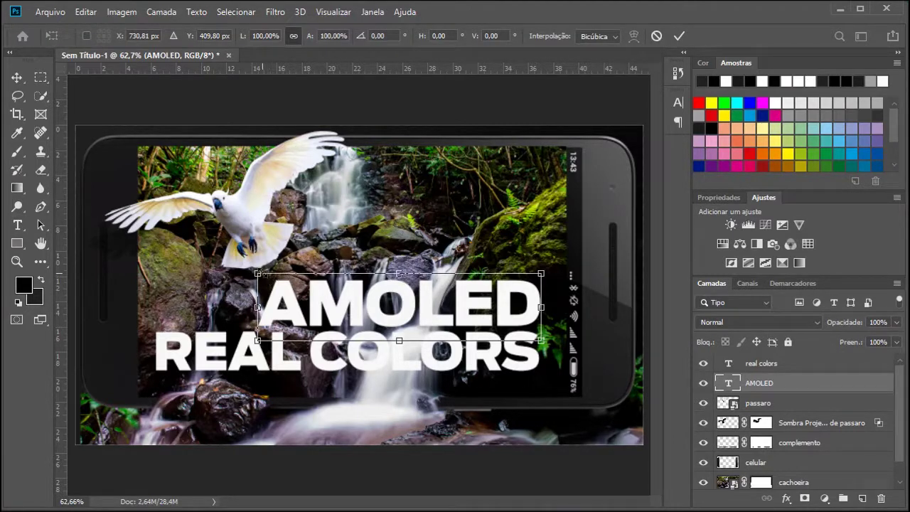
pyautogui.moveTo(258, 273); pyautogui.dragTo(286, 280)
pyautogui.click(680, 37)
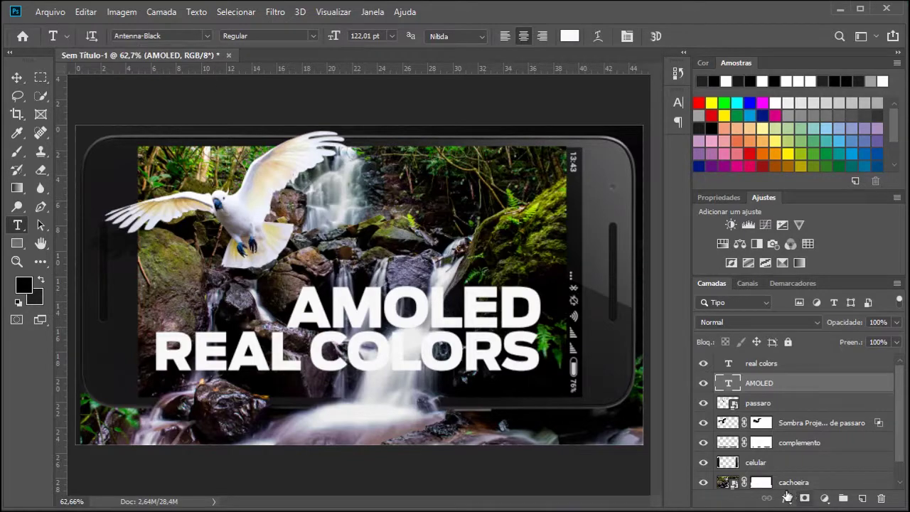
# - Set the font size of both the AMOLED and REAL COLORS text layers to 122 pt
pyautogui.click(762, 402)
pyautogui.click(763, 383)
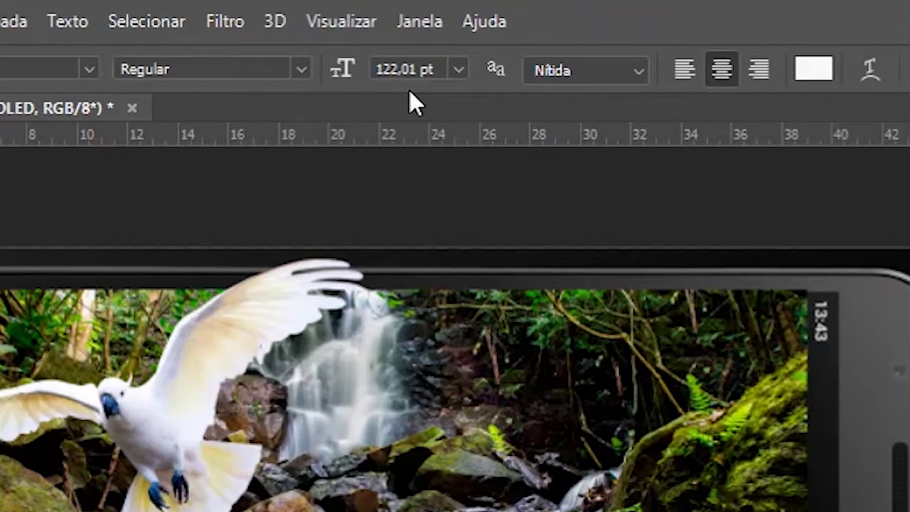
pyautogui.click(422, 69)
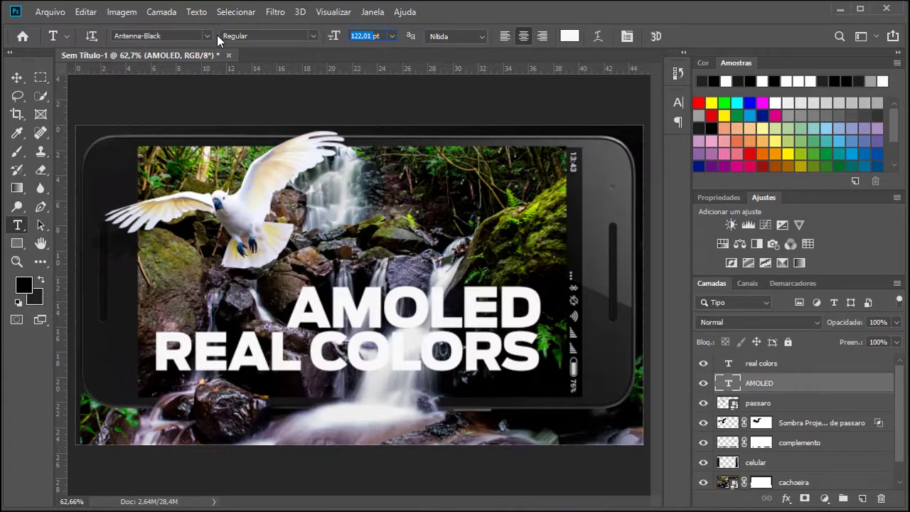
pyautogui.write('122')
pyautogui.press('Return')
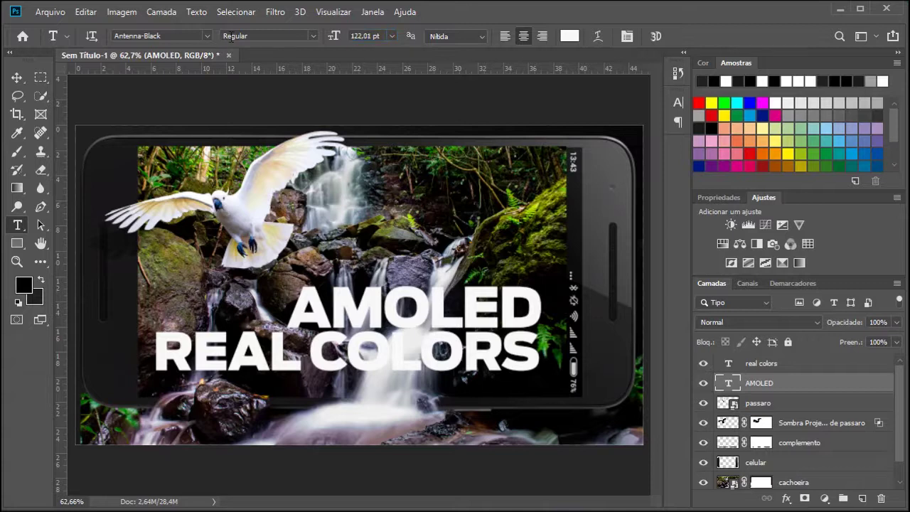
pyautogui.click(759, 365)
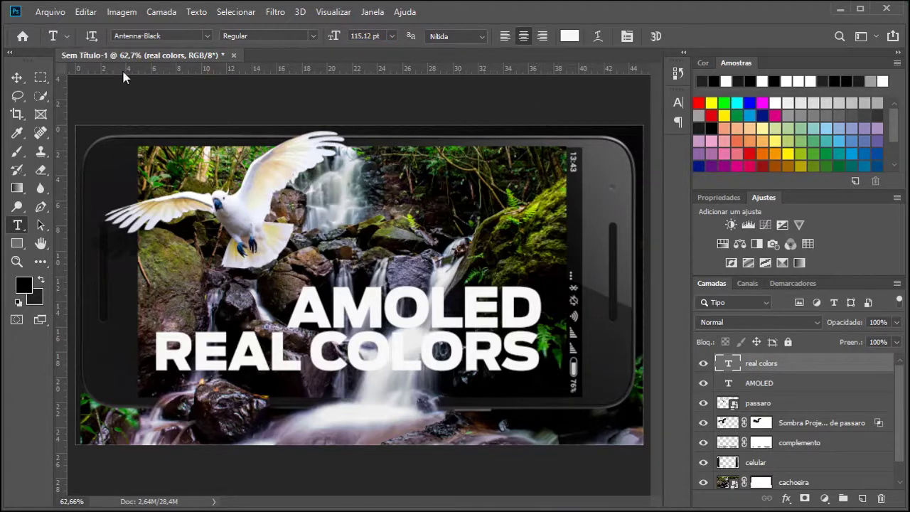
pyautogui.click(375, 36)
pyautogui.write('122')
pyautogui.press('Return')
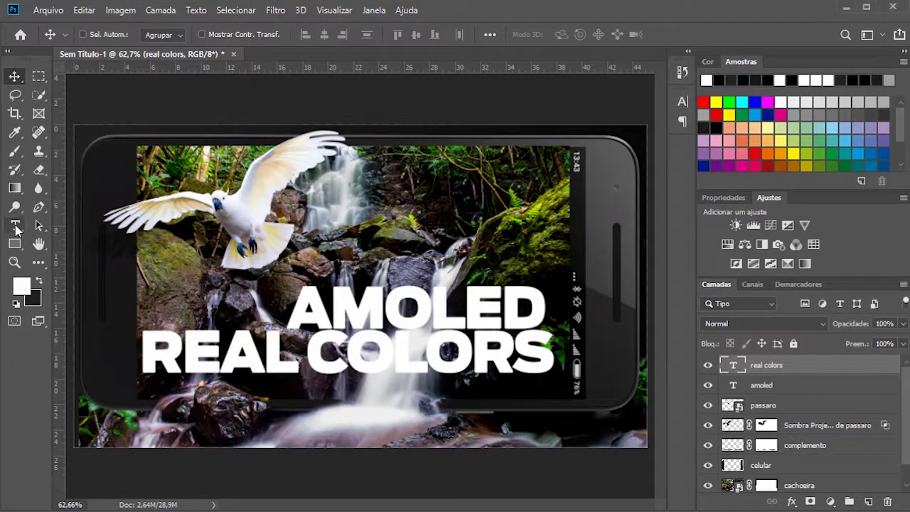
# - Add a 40 pt tagline "FEEL THE POWER OF THE COLORS IN YOUR HANDS" and place it just below REAL COLORS
pyautogui.press('t')
pyautogui.click(140, 420)
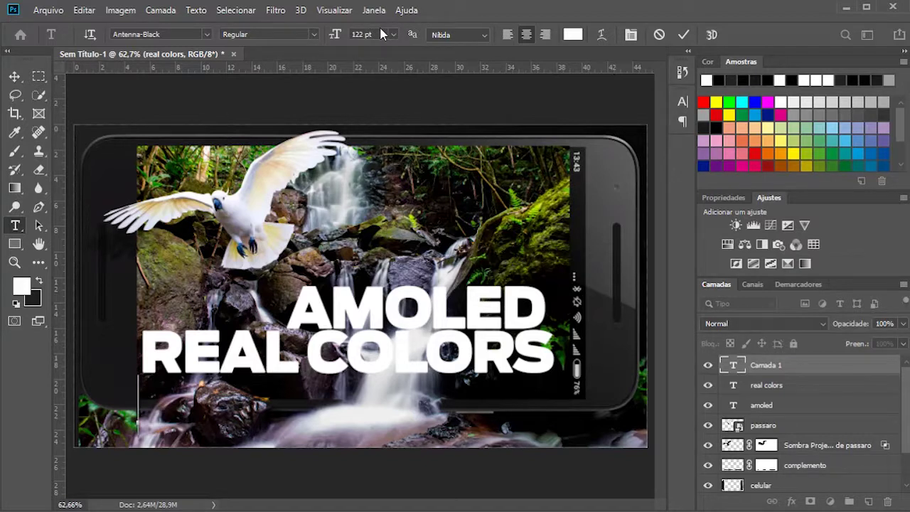
pyautogui.click(381, 34)
pyautogui.write('40')
pyautogui.press('Return')
pyautogui.write('OF THE COLORS IN YOUR HANDS')
pyautogui.click(16, 76)
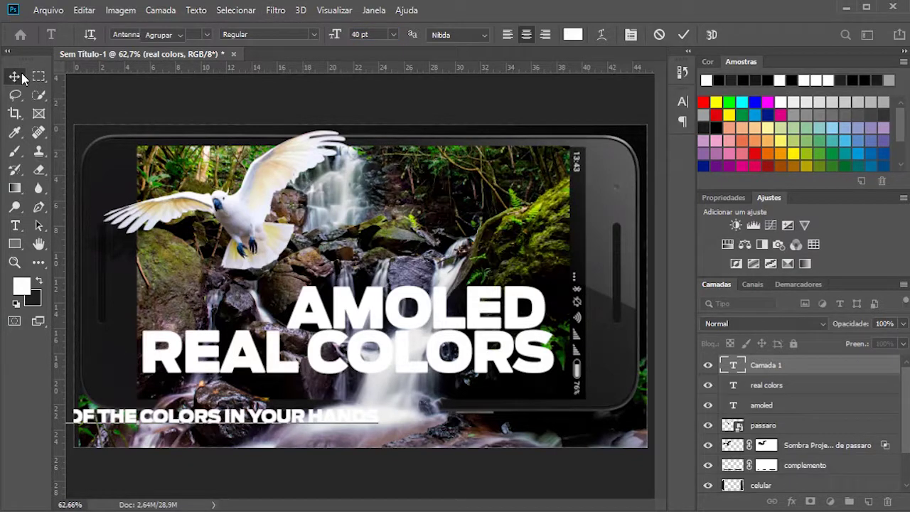
pyautogui.moveTo(223, 415); pyautogui.dragTo(448, 386)
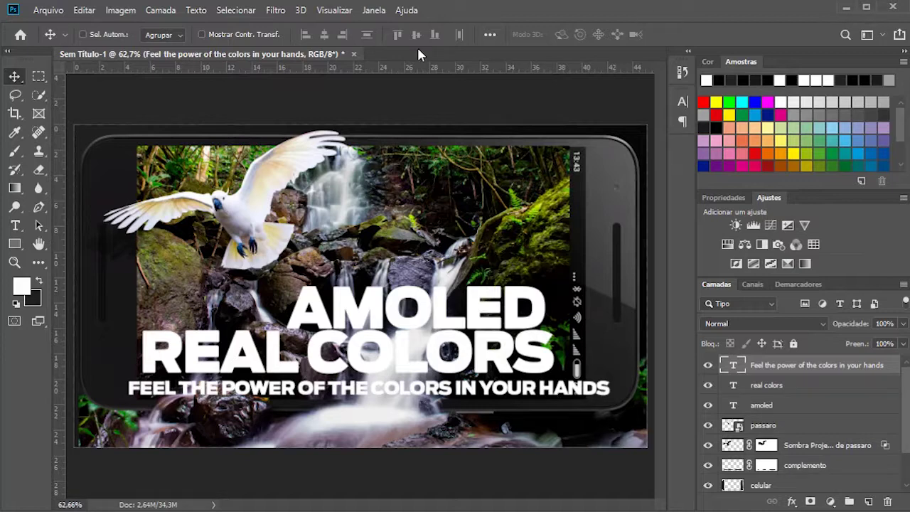
# - Change the tagline's font to AntennaExtraCond-Light and set its letter tracking to 200
pyautogui.click(682, 102)
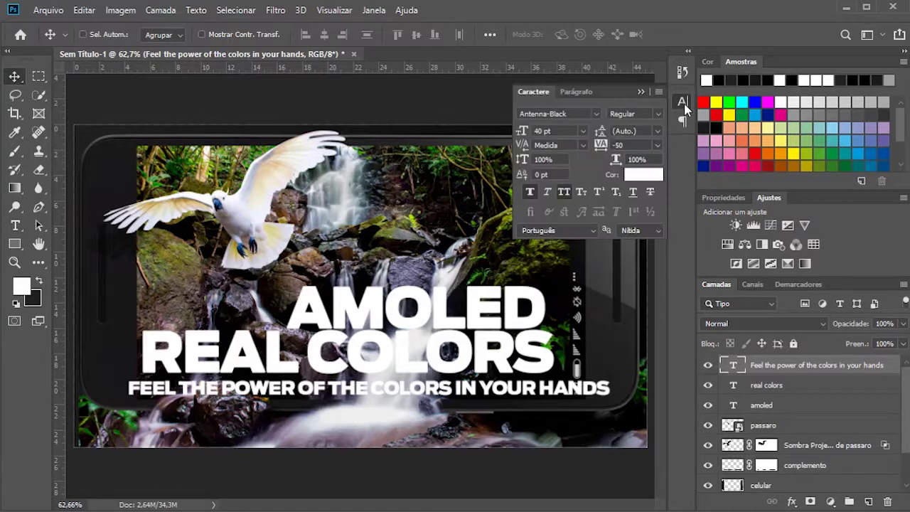
pyautogui.click(597, 115)
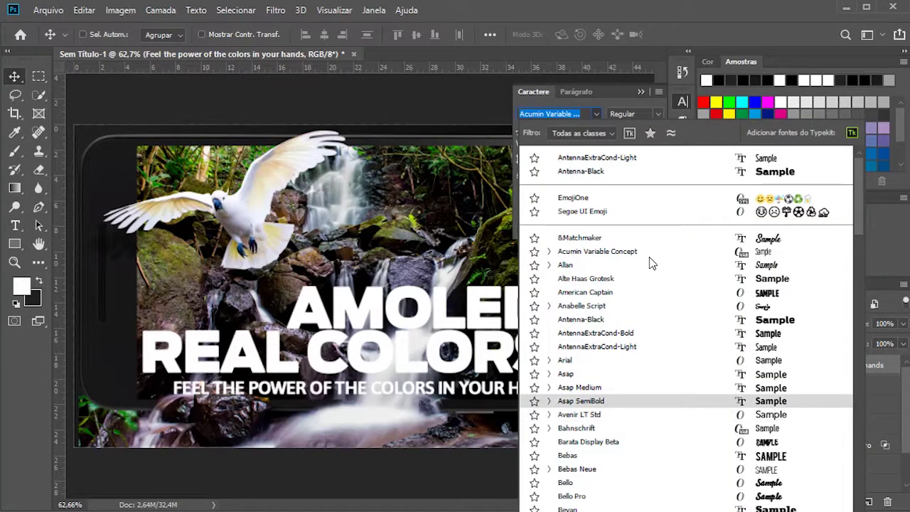
pyautogui.click(635, 347)
pyautogui.click(659, 145)
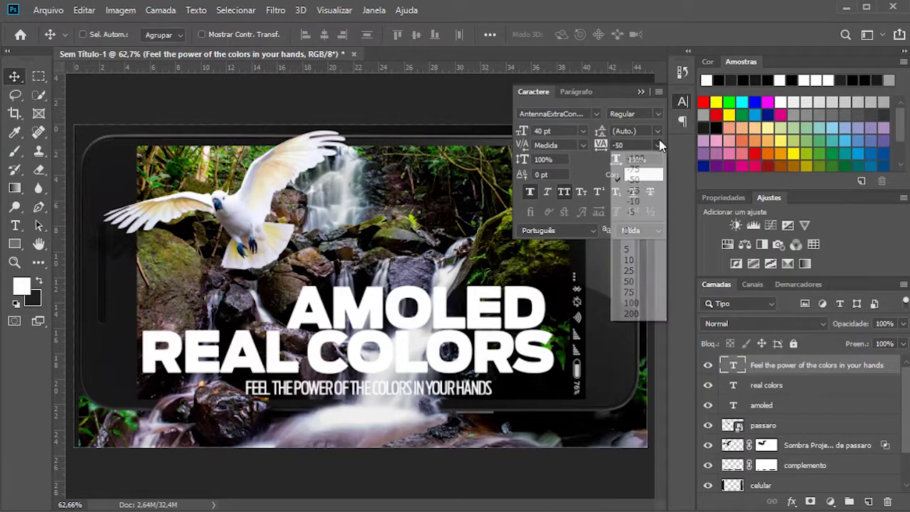
pyautogui.click(641, 314)
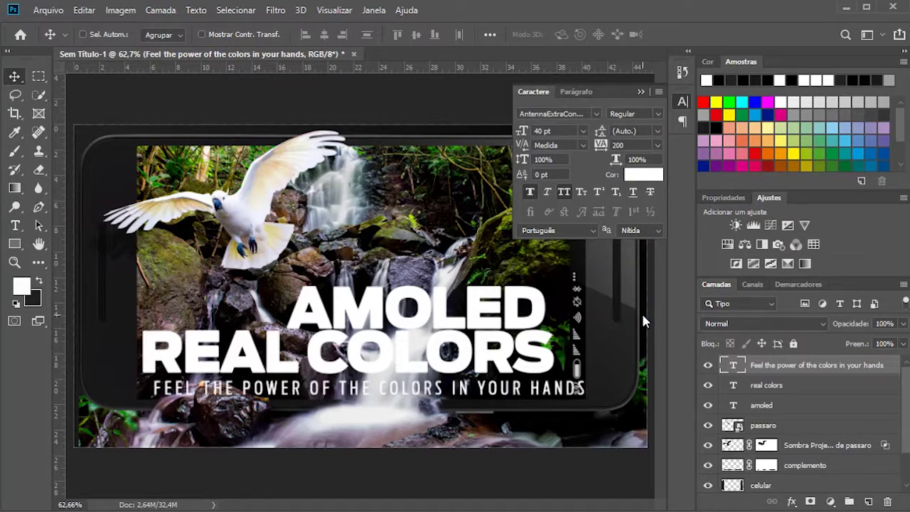
# - Reduce the tagline to 30 pt and align its right end with the right edge of REAL COLORS
pyautogui.moveTo(553, 131); pyautogui.dragTo(469, 126)
pyautogui.write('30')
pyautogui.press('Return')
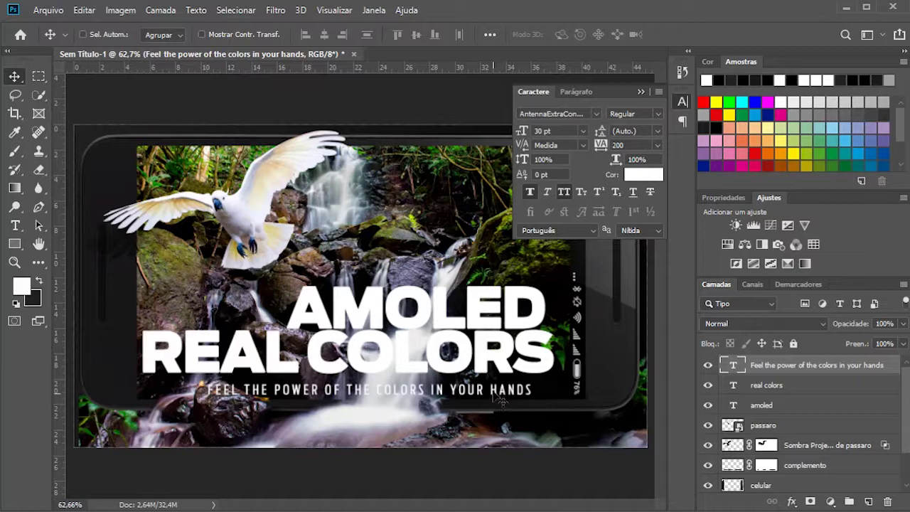
pyautogui.moveTo(496, 395); pyautogui.dragTo(517, 395)
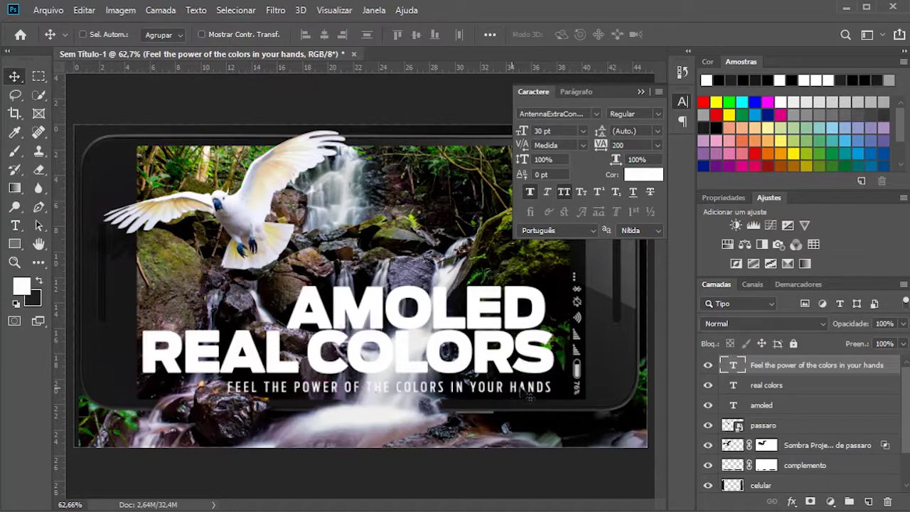
pyautogui.click(485, 400)
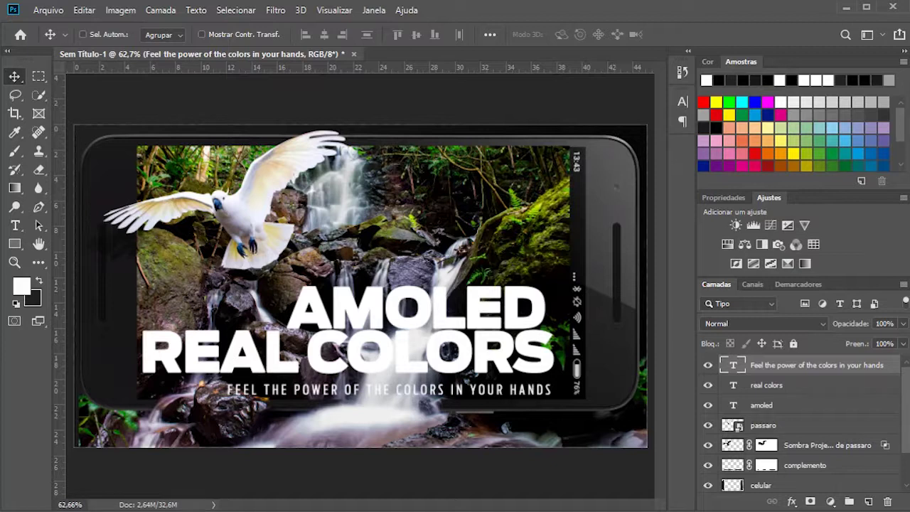
# - Rasterize the tagline, real colors and amoled text layers and merge them into a single layer
pyautogui.click(796, 384)
pyautogui.click(802, 364)
pyautogui.keyDown('shift'); pyautogui.click(791, 410); pyautogui.keyUp('shift')
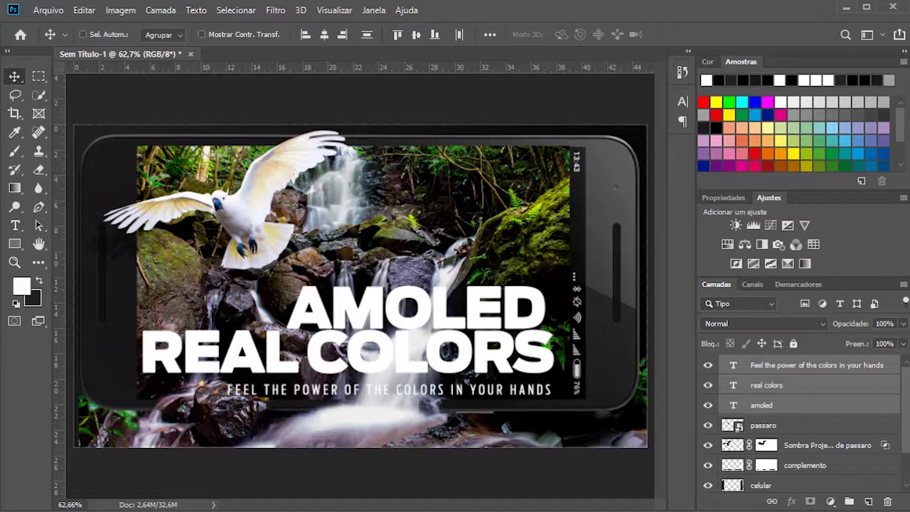
pyautogui.rightClick(414, 254)
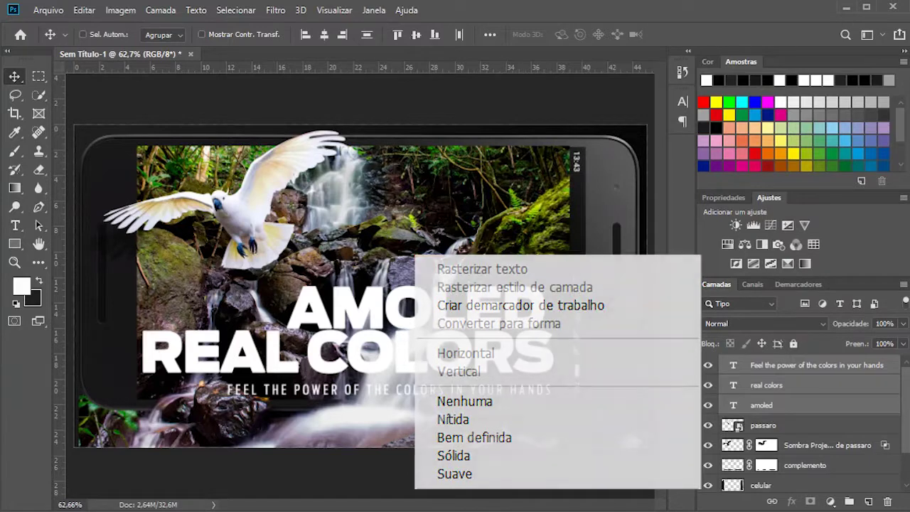
pyautogui.click(482, 270)
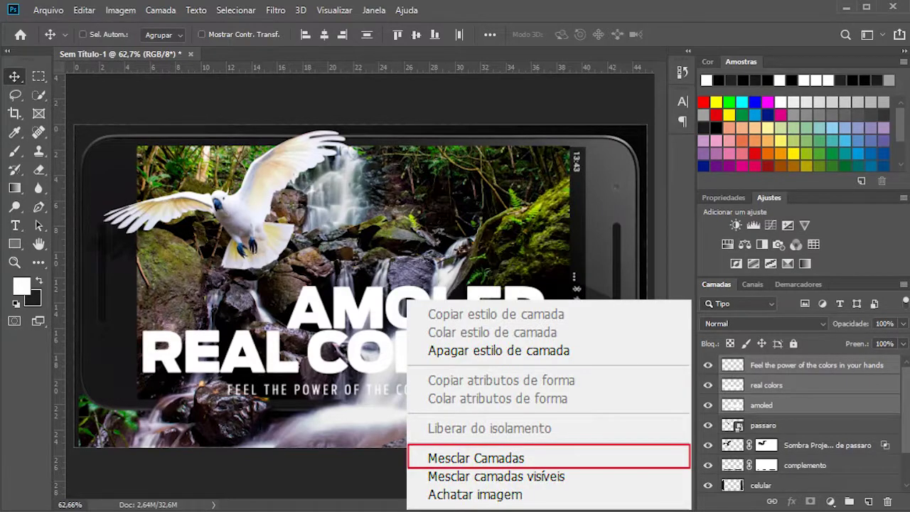
pyautogui.click(812, 388)
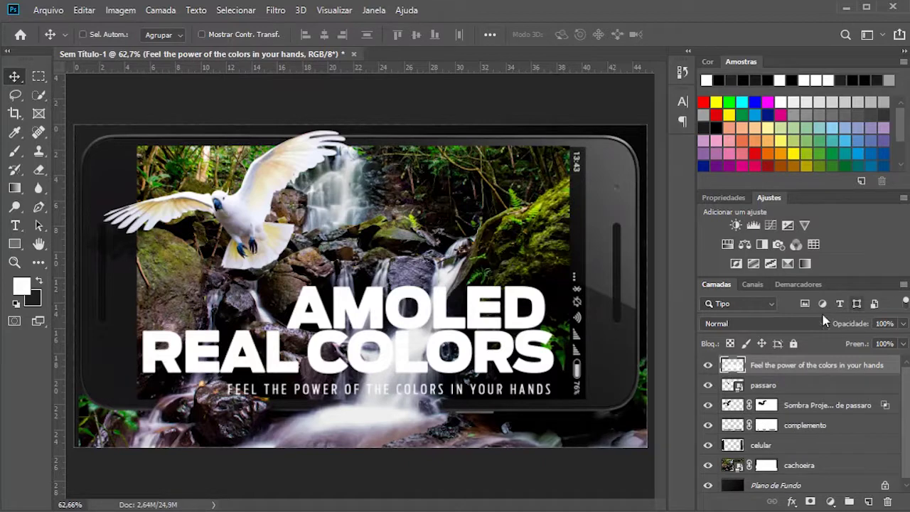
# - Rename the merged text layer as "base de texto"
pyautogui.doubleClick(821, 367)
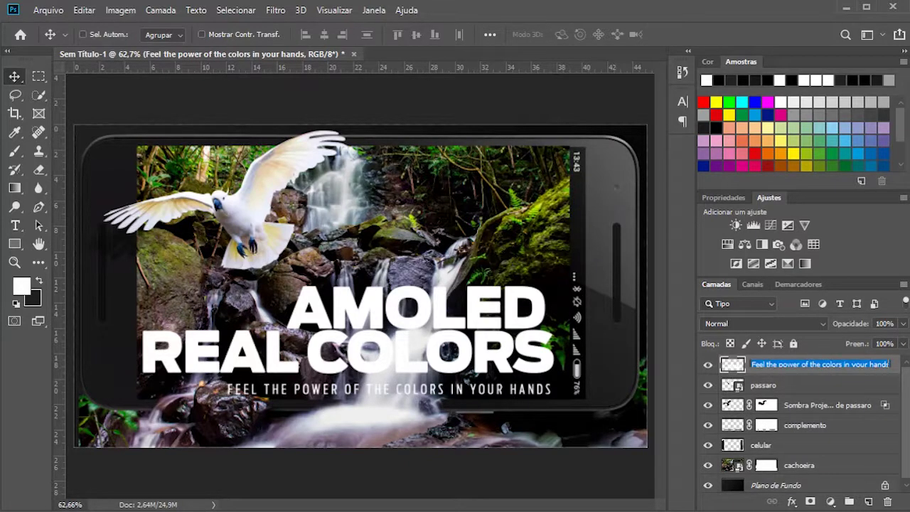
pyautogui.write('base de texto')
pyautogui.press('Return')
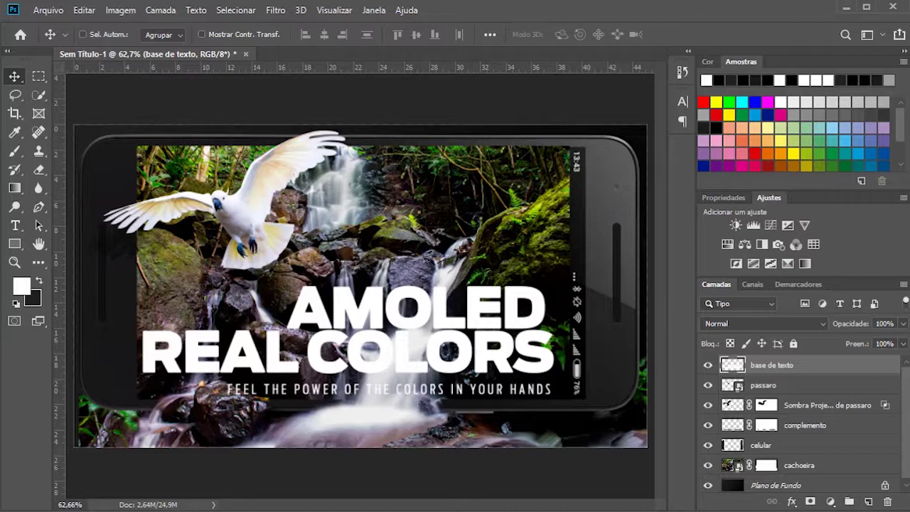
# - Load the outline of base de texto as a selection and add a new layer named "cores" above it
pyautogui.press('ctrl')
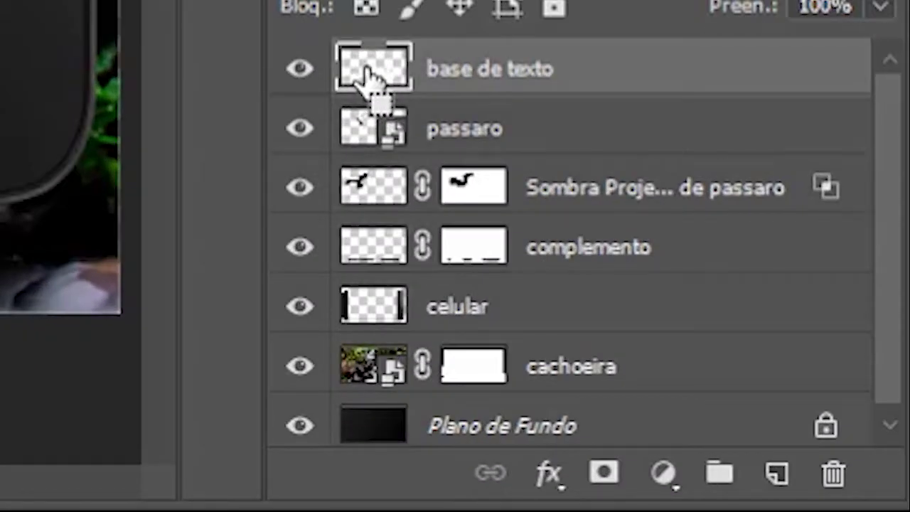
pyautogui.keyDown('ctrl'); pyautogui.click(367, 71); pyautogui.keyUp('ctrl')
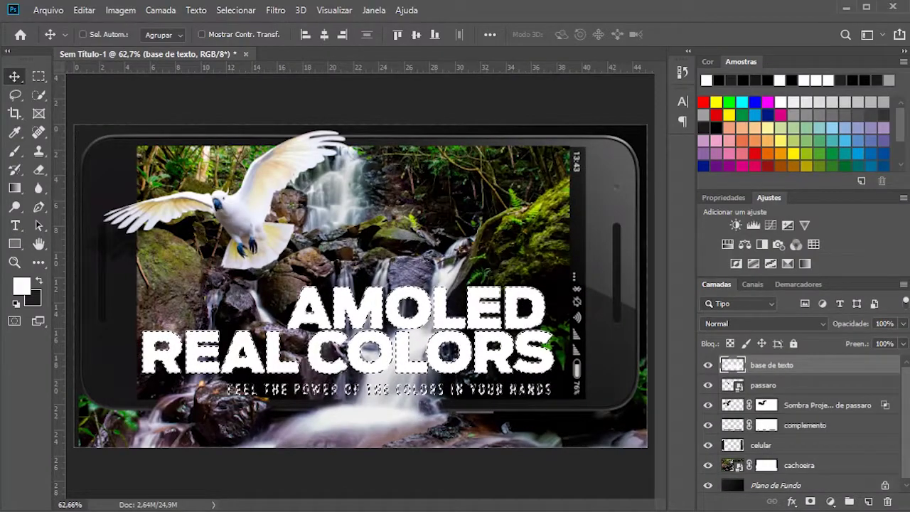
pyautogui.click(868, 501)
pyautogui.doubleClick(766, 364)
pyautogui.write('cores')
pyautogui.press('Return')
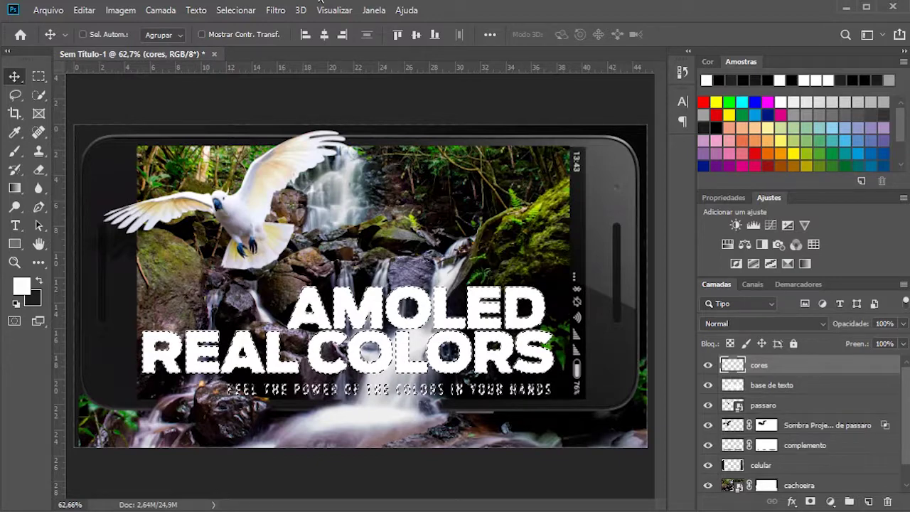
# - Fill the text selection on cores with the blue, red, yellow linear gradient from the phone's lower right to its left side, deselect, and hide base de texto
pyautogui.click(15, 188)
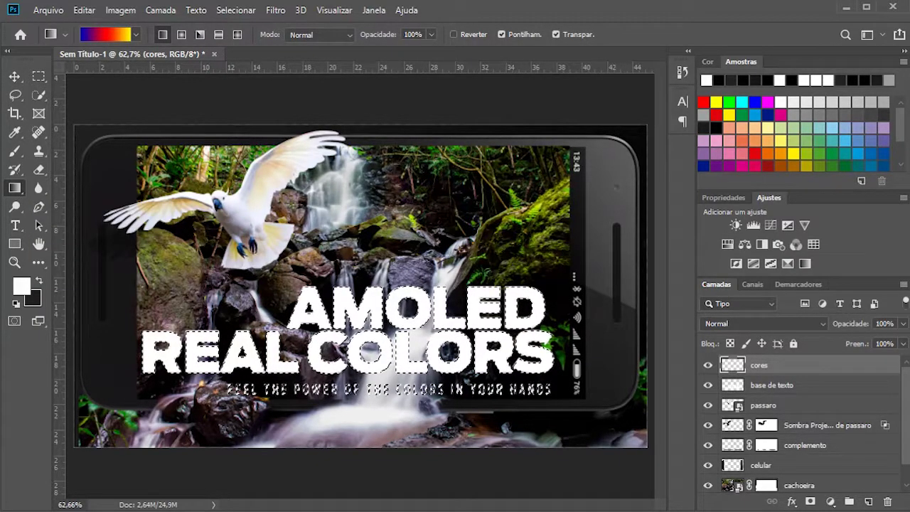
pyautogui.click(136, 36)
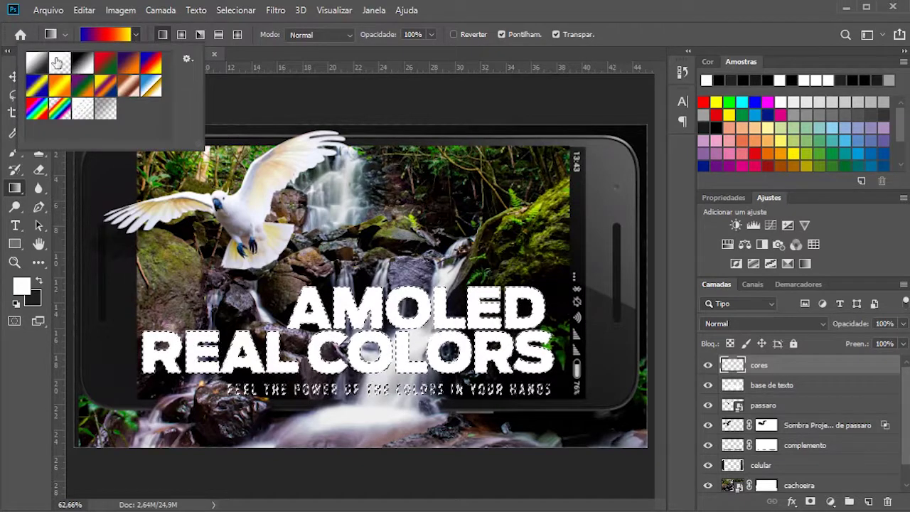
pyautogui.doubleClick(154, 66)
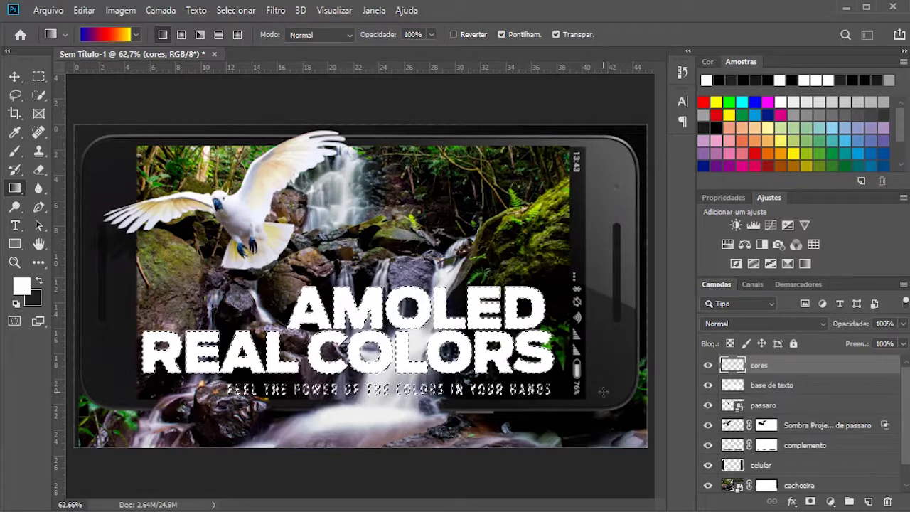
pyautogui.moveTo(603, 390); pyautogui.dragTo(80, 269)
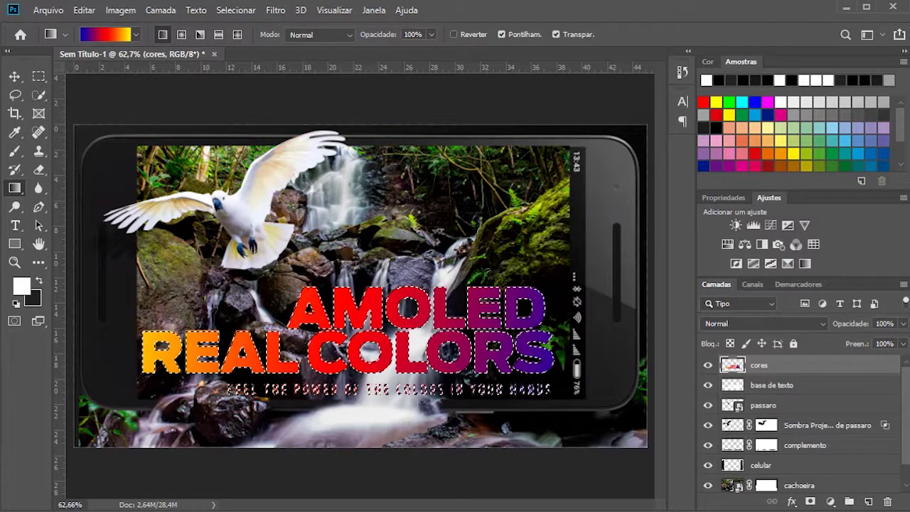
pyautogui.hotkey('ctrl', 'd')
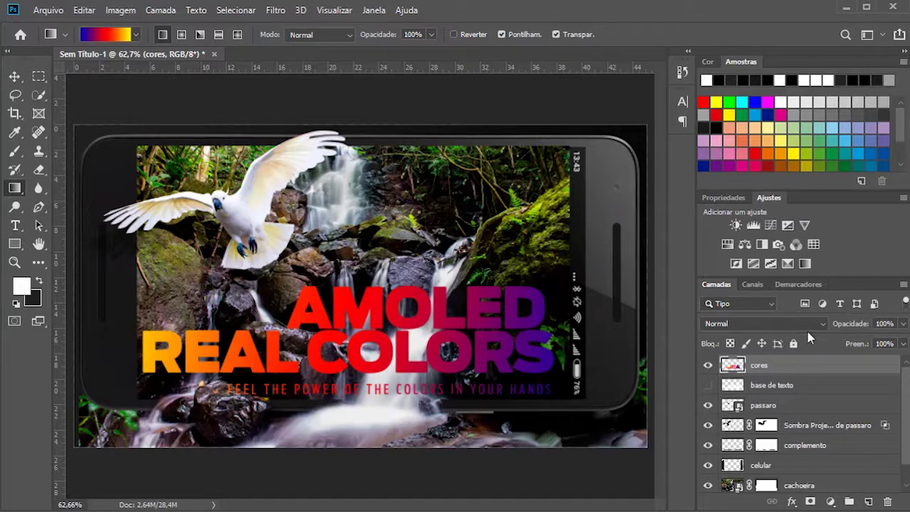
# - Add a magenta (ea0ef8) Inner Glow to the cores layer with Linear Light blending, 80% opacity, 17% choke and 3 px size
pyautogui.doubleClick(800, 367)
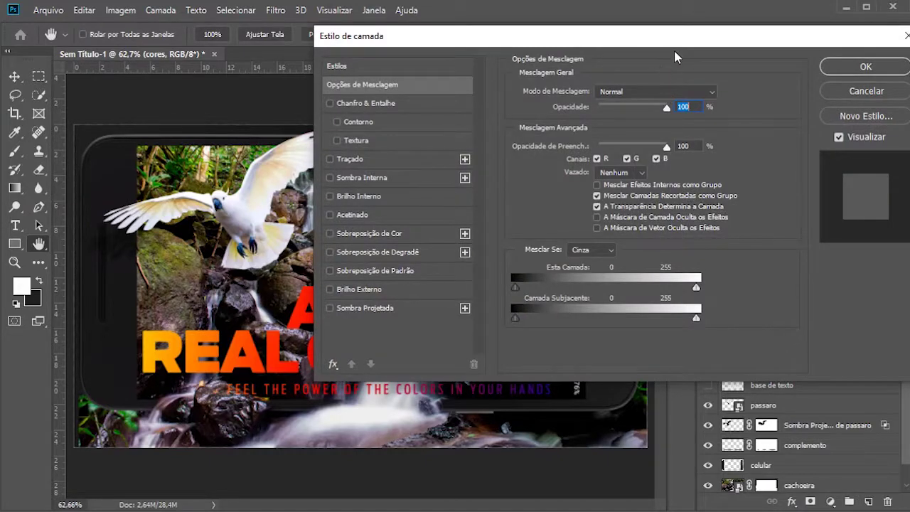
pyautogui.moveTo(626, 39); pyautogui.dragTo(691, 29)
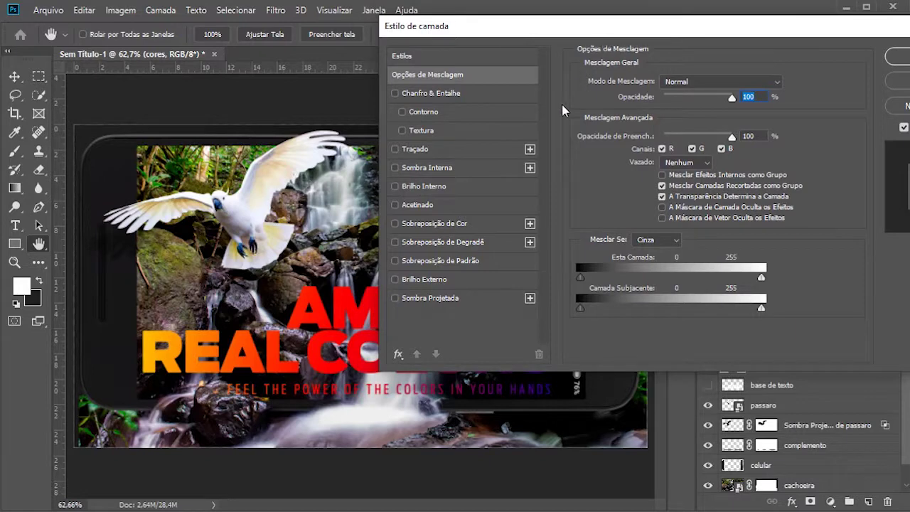
pyautogui.click(455, 184)
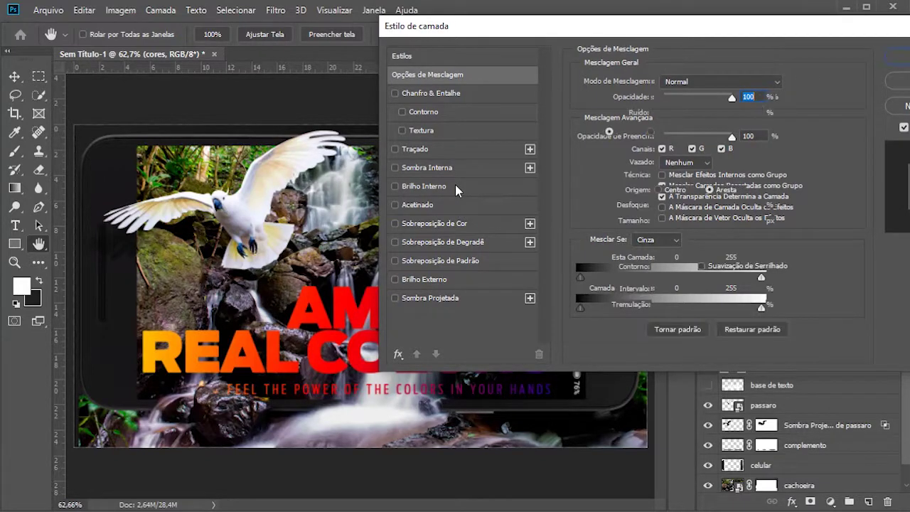
pyautogui.click(628, 131)
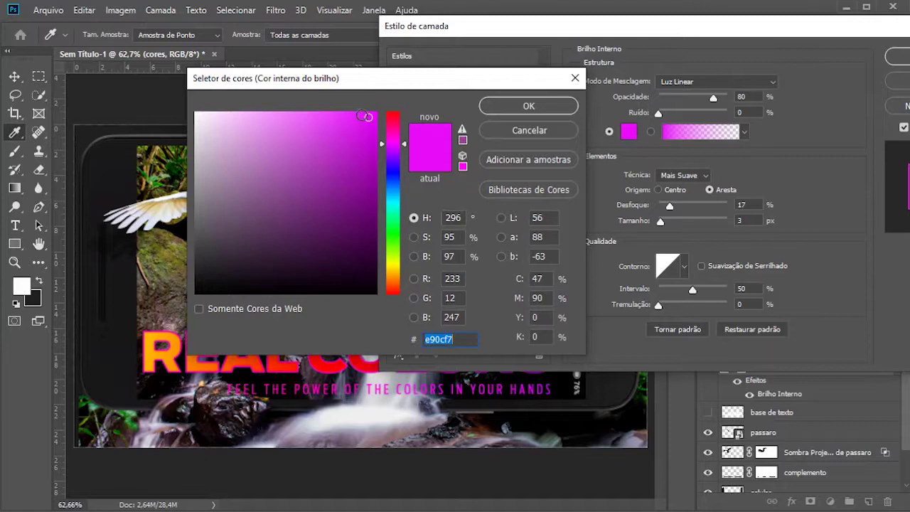
pyautogui.click(367, 116)
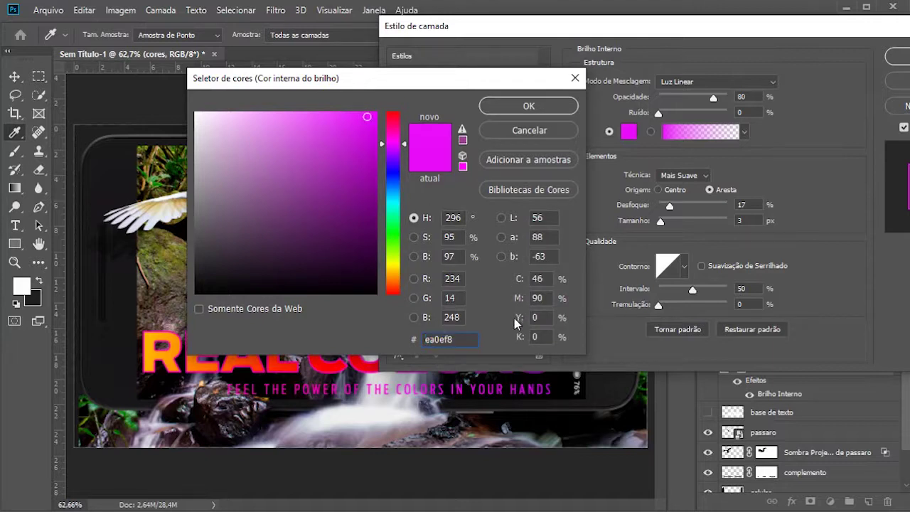
pyautogui.click(461, 337)
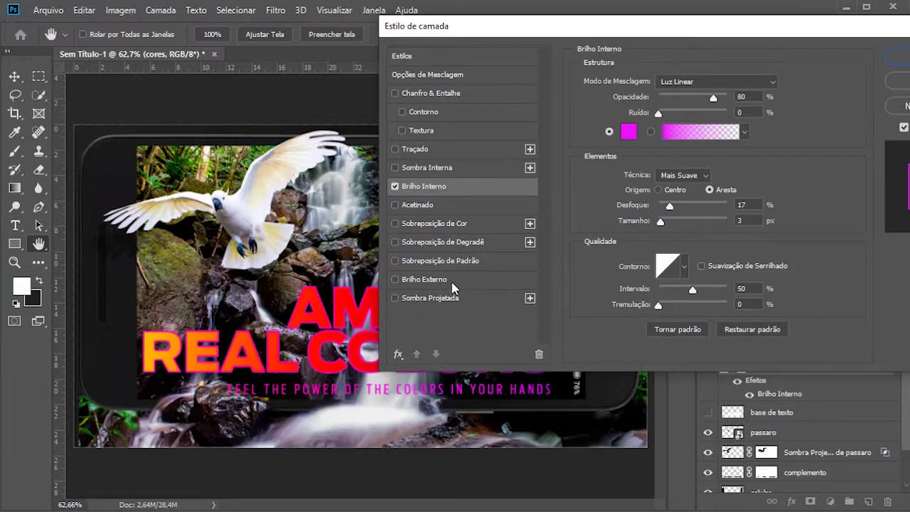
# - Add a magenta Outer Glow to the cores layer with Linear Light blending, 20% opacity, 16% spread and 16 px size, and apply the layer style
pyautogui.click(430, 187)
pyautogui.click(484, 281)
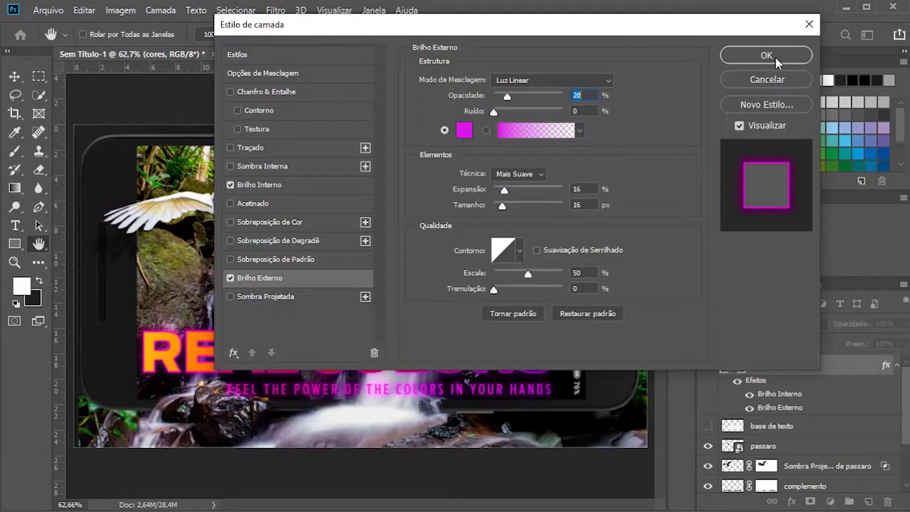
pyautogui.click(755, 57)
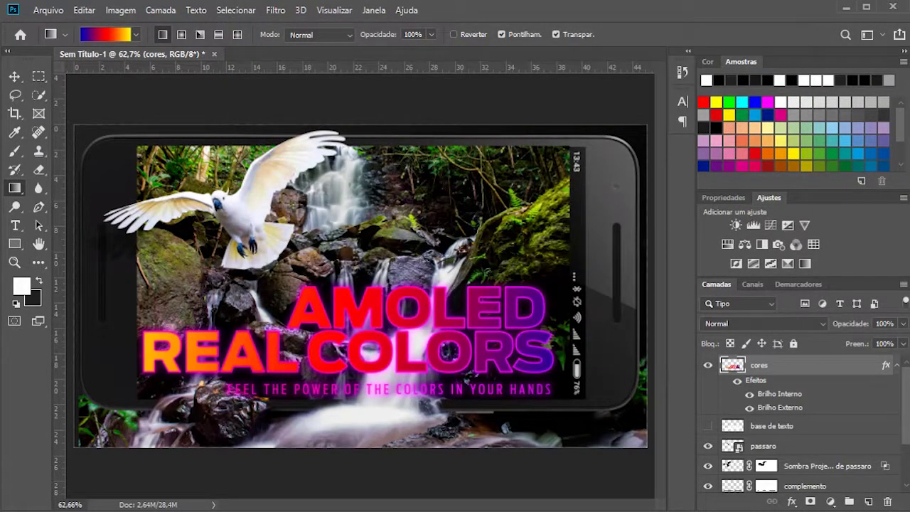